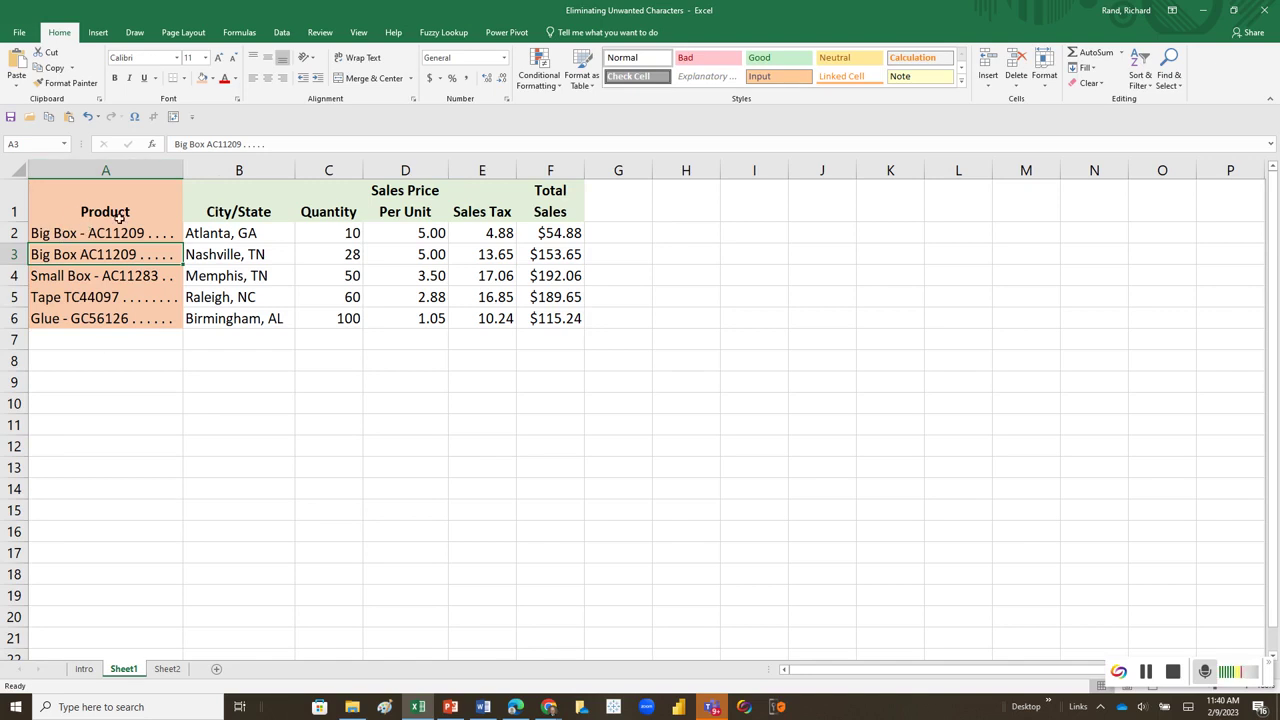
Insert an empty column between the Product and City/State columns
left_click(213, 167)
right_click(214, 168)
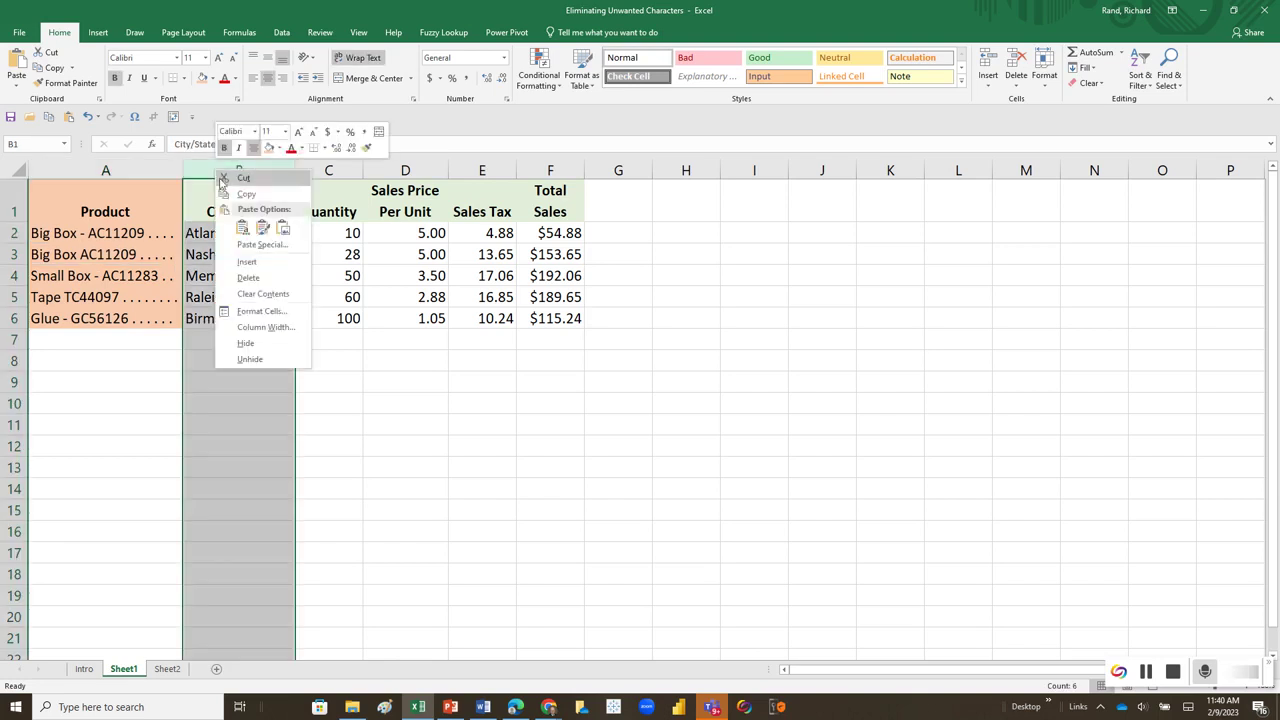
left_click(247, 262)
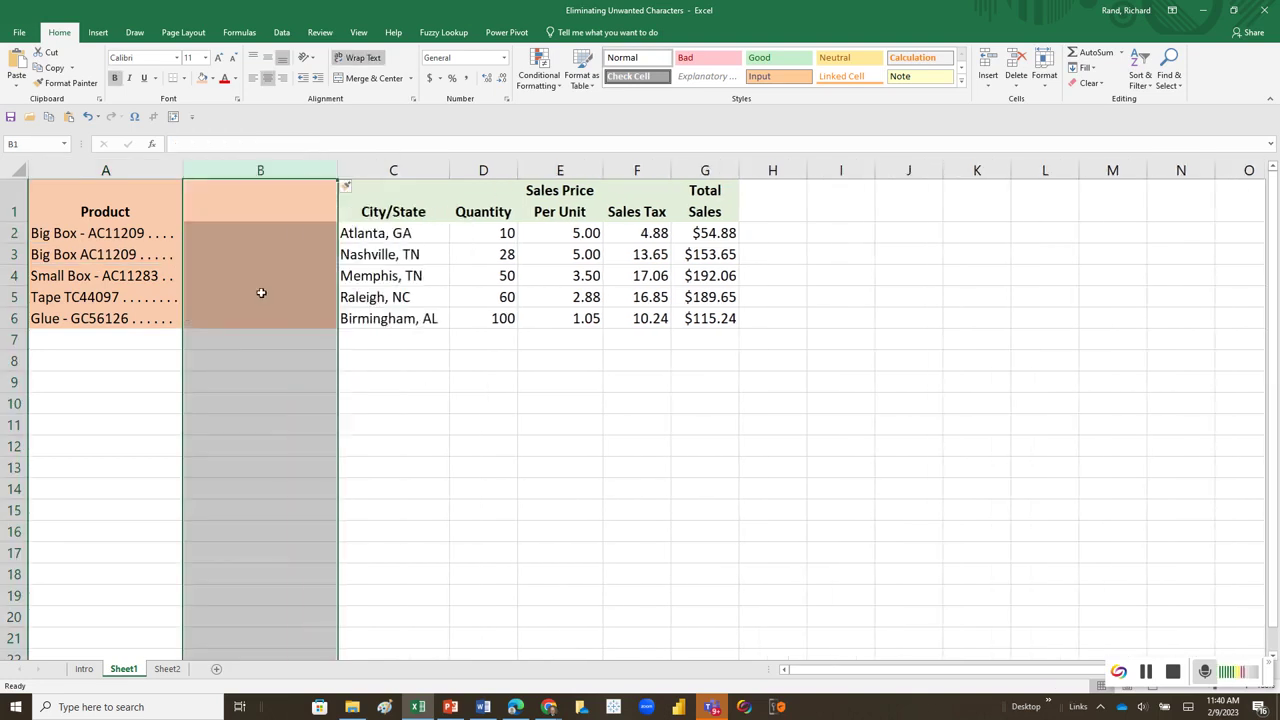
left_click(422, 378)
Enter =SUBSTITUTE(A2,"-","") in B2 to strip the hyphens, and fill the formula down to B6
left_click(242, 231)
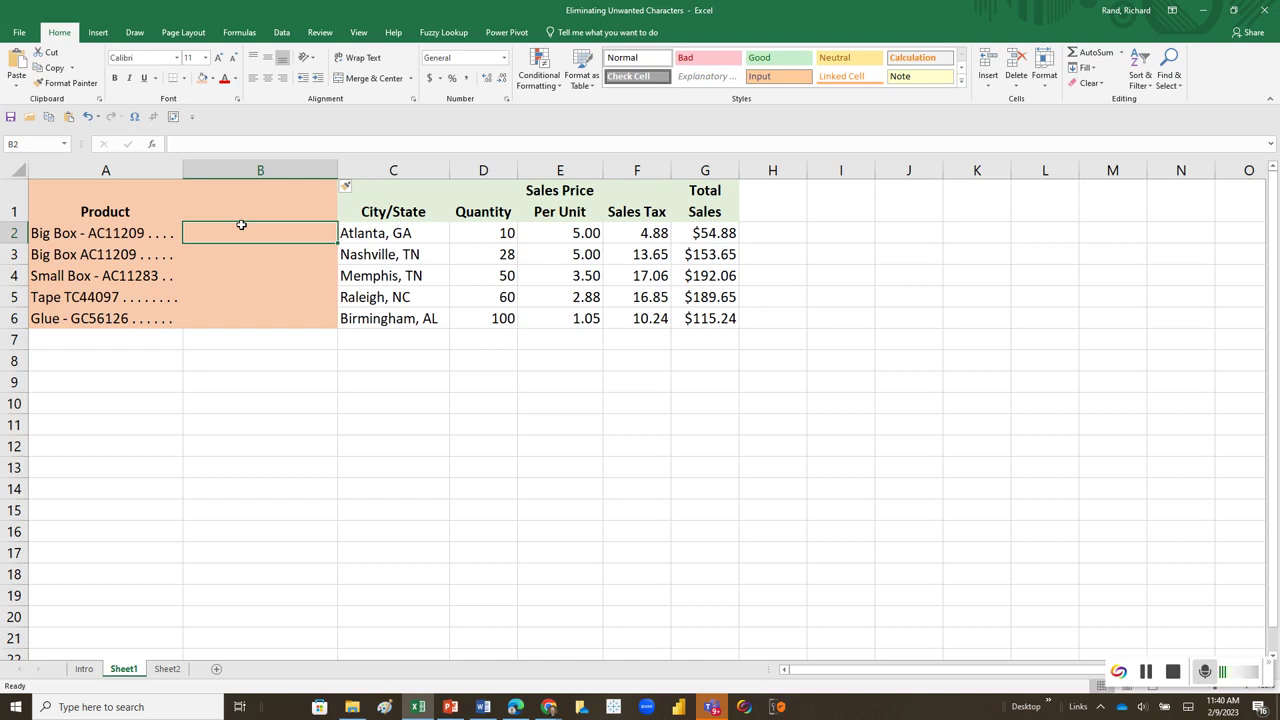
type("=")
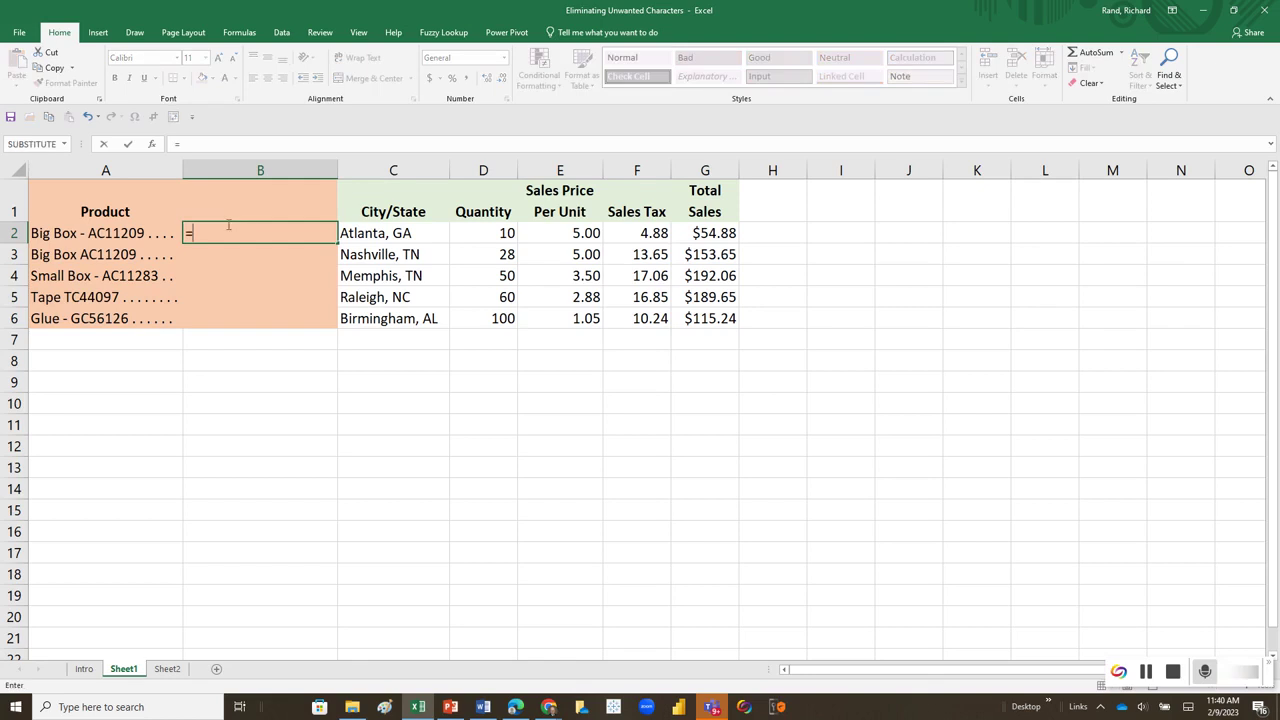
left_click(152, 145)
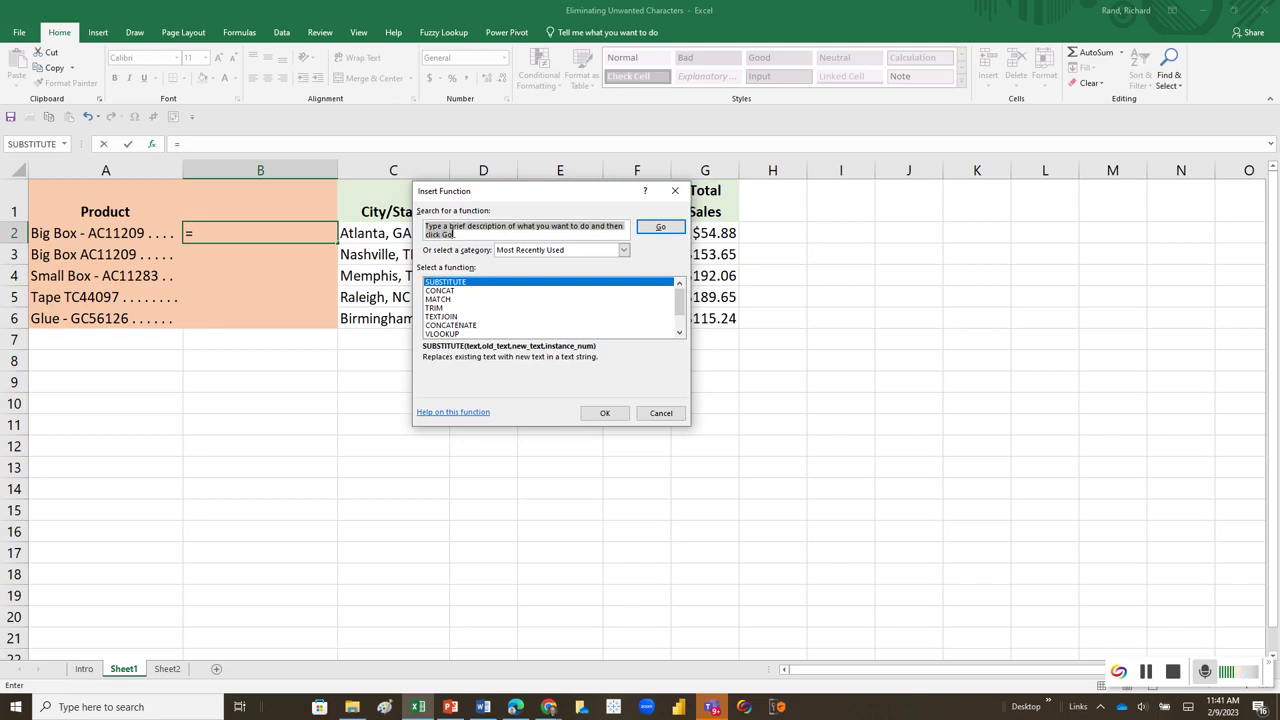
left_click(603, 413)
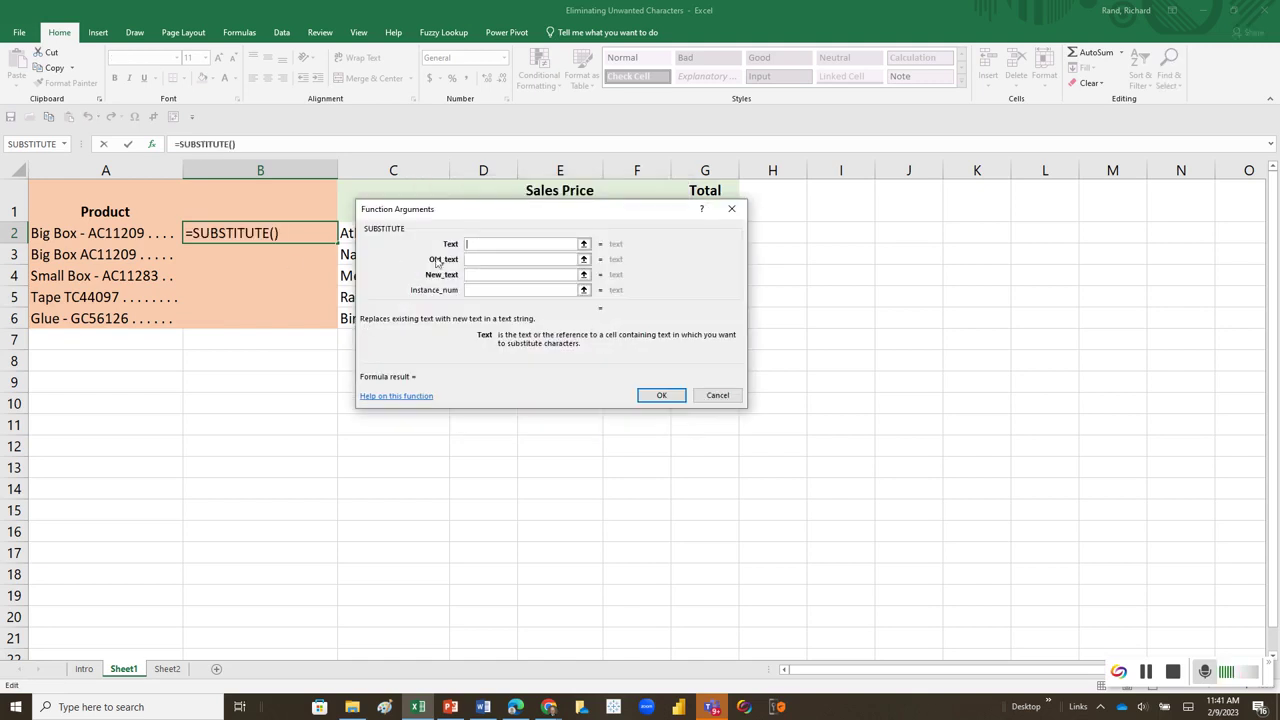
left_click(115, 233)
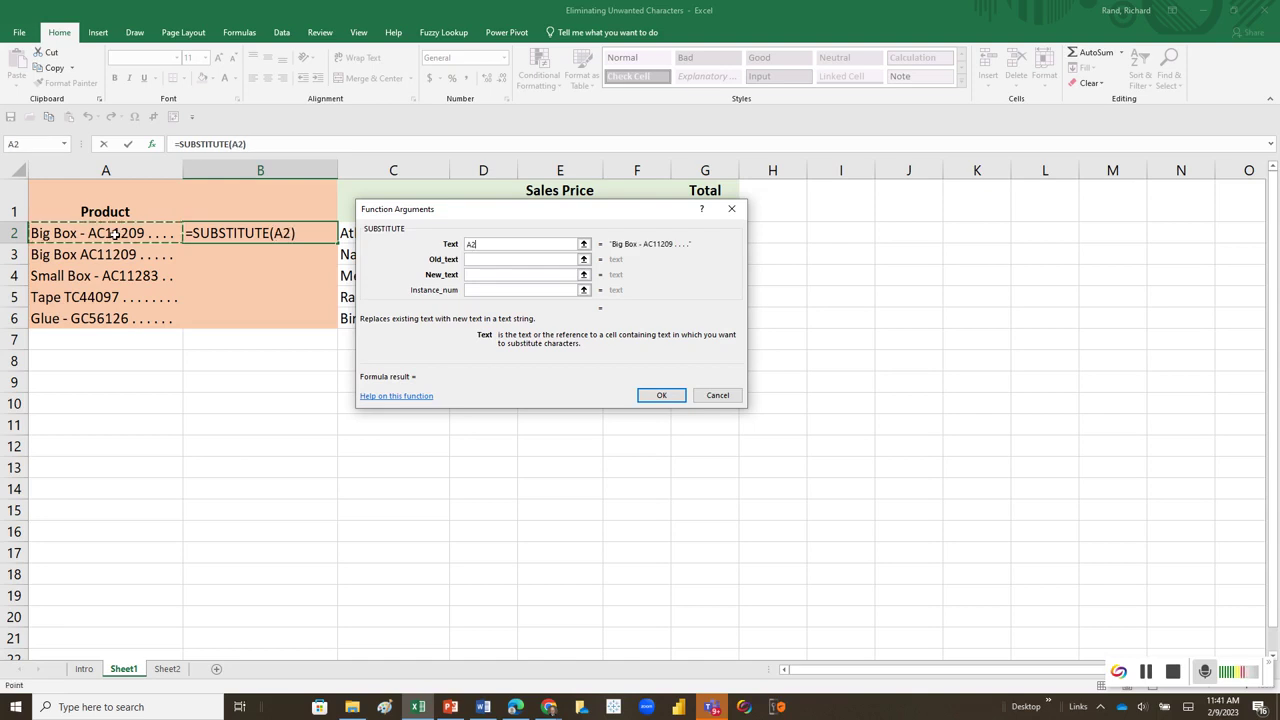
left_click(468, 259)
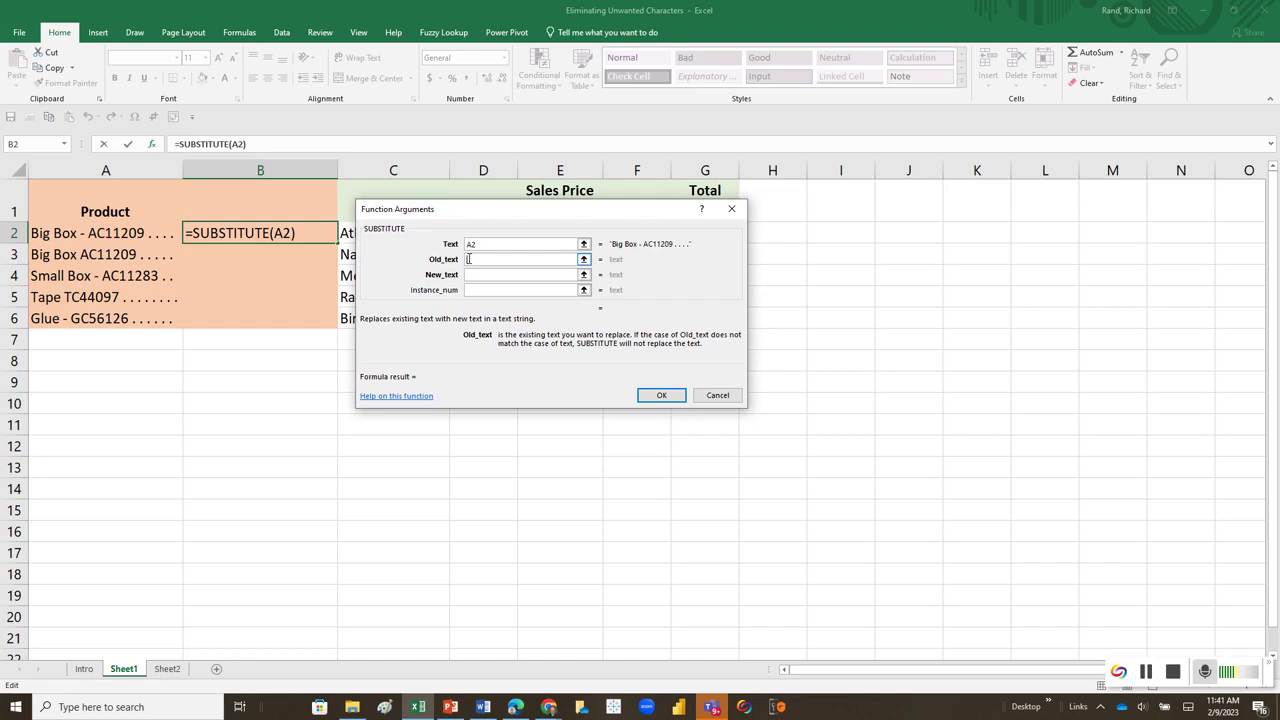
type("\"-\"")
key("Tab")
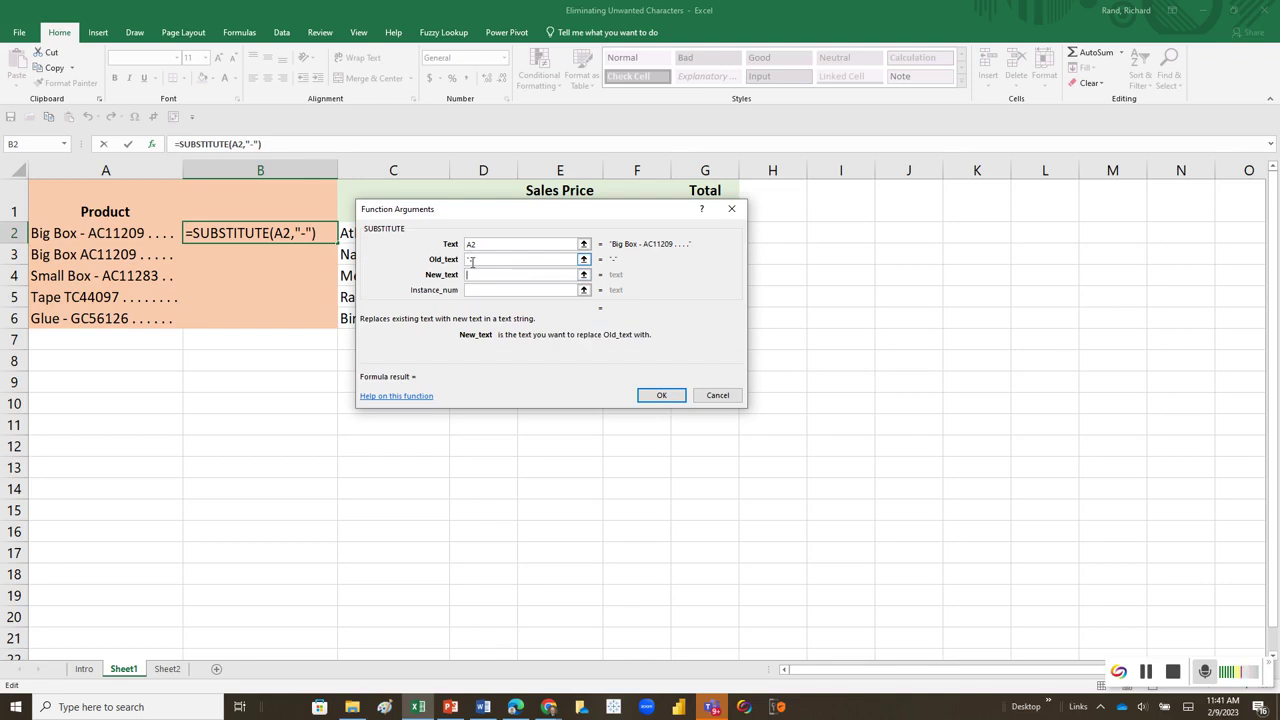
type("\"\"")
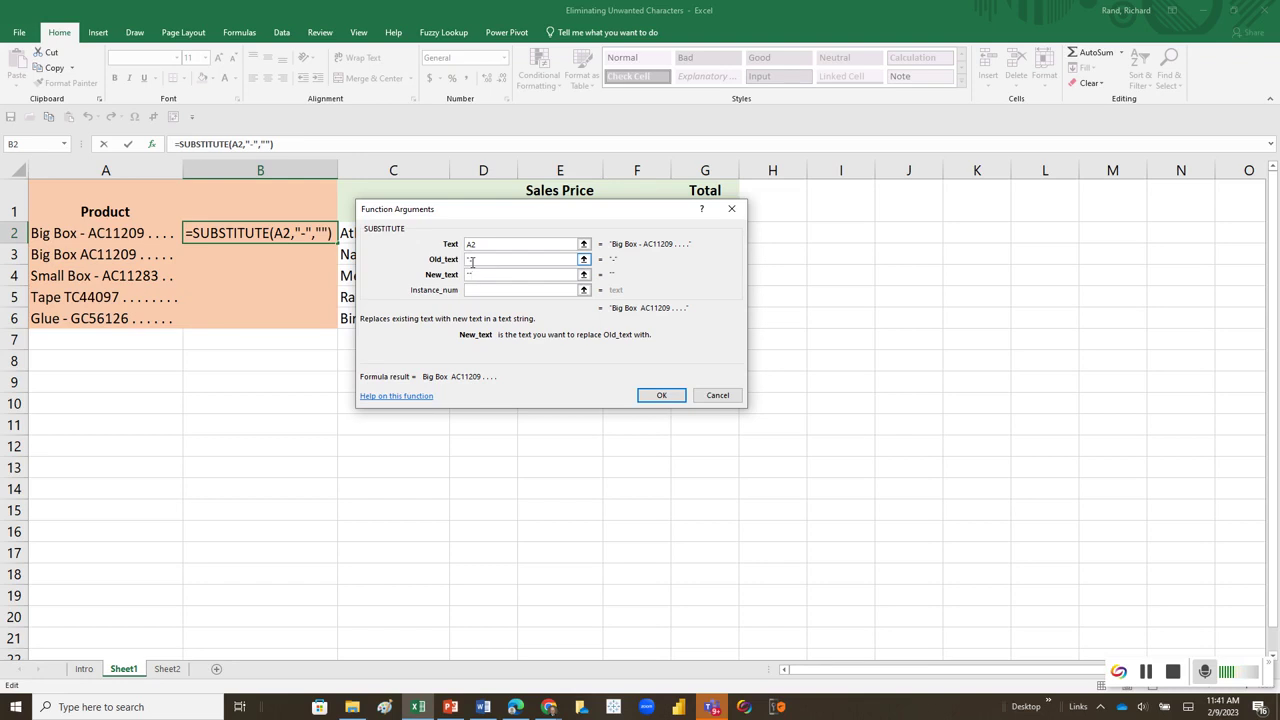
left_click(662, 396)
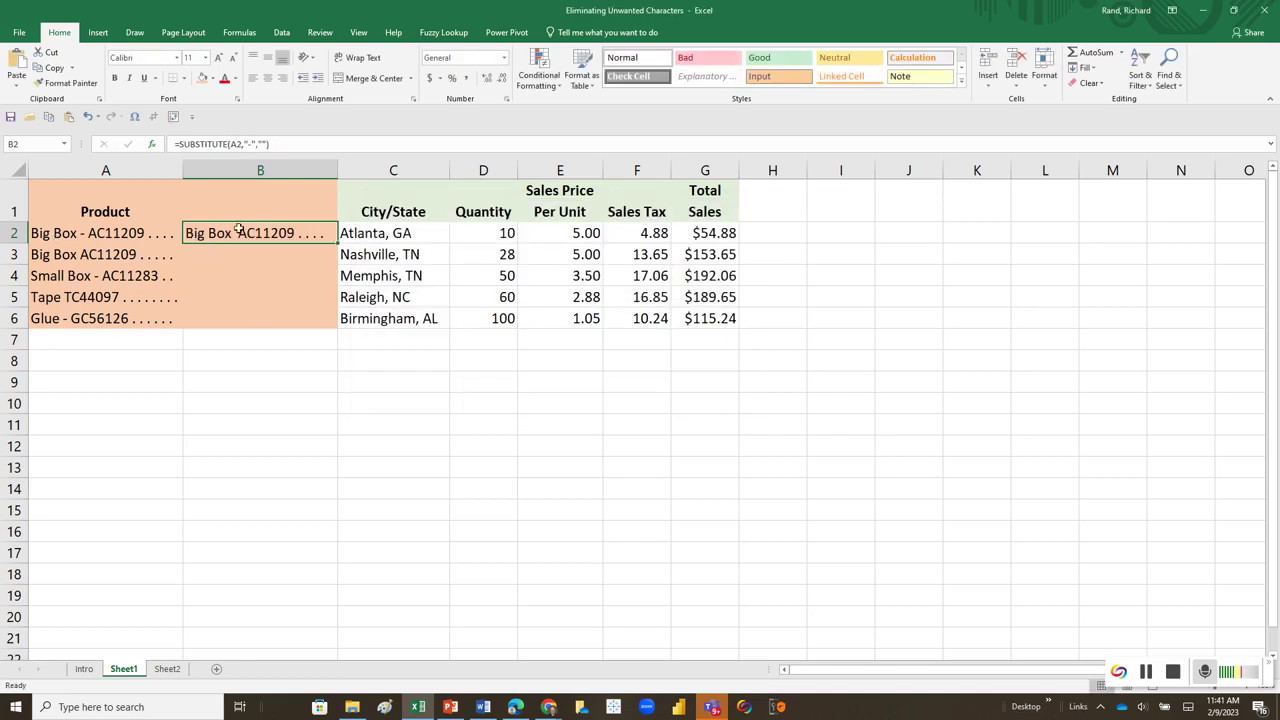
left_click_drag(338, 243, 337, 333)
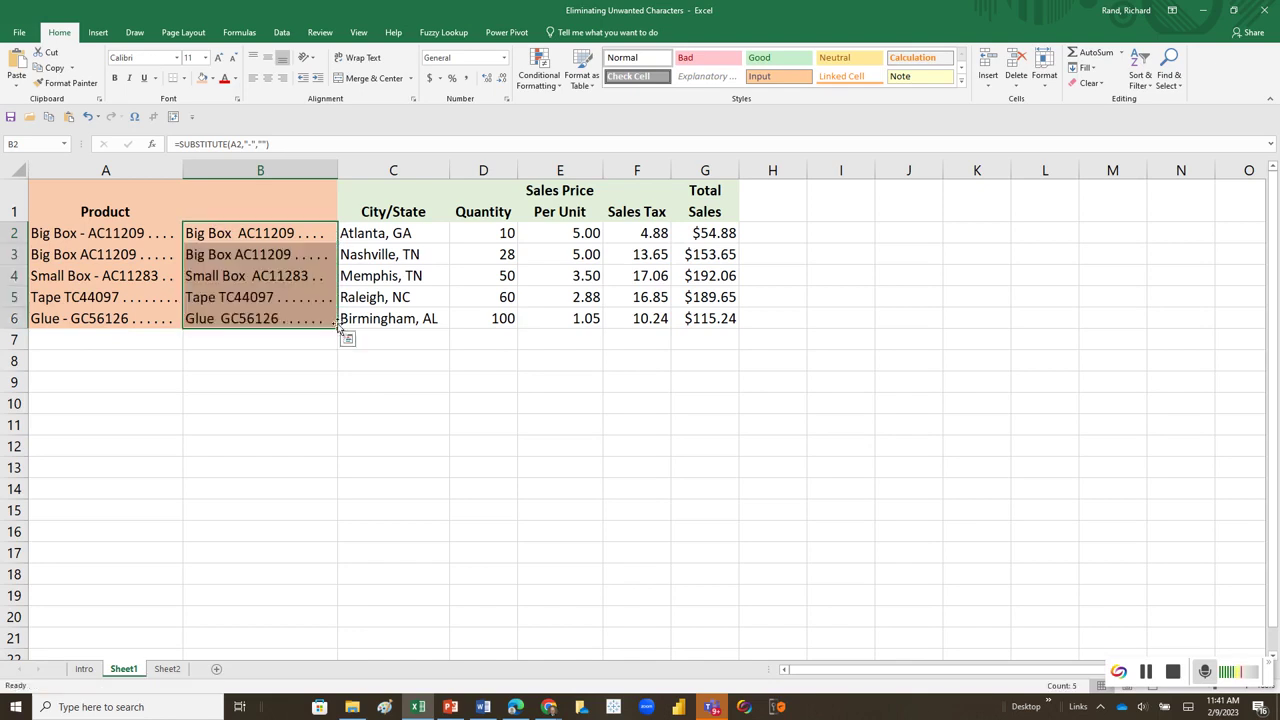
Overwrite the product names in A2:A6 with the results from B2:B6, copied as values only
left_click(239, 262)
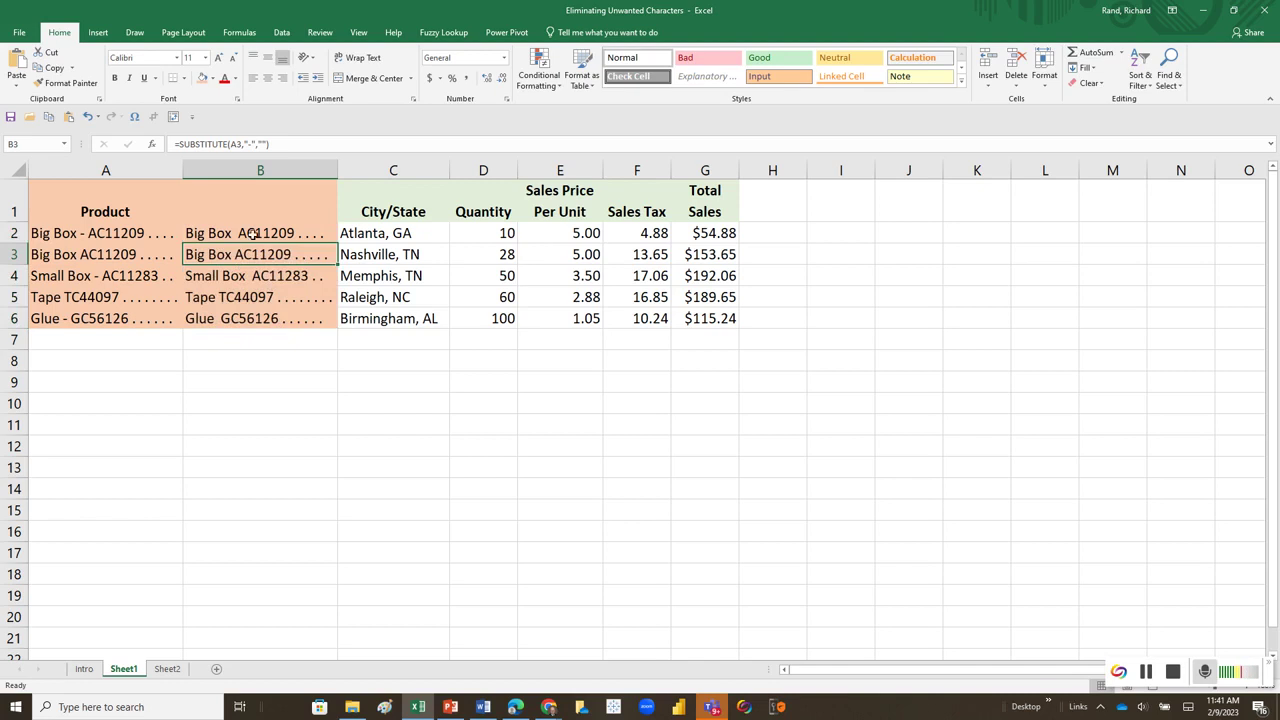
left_click_drag(250, 232, 255, 318)
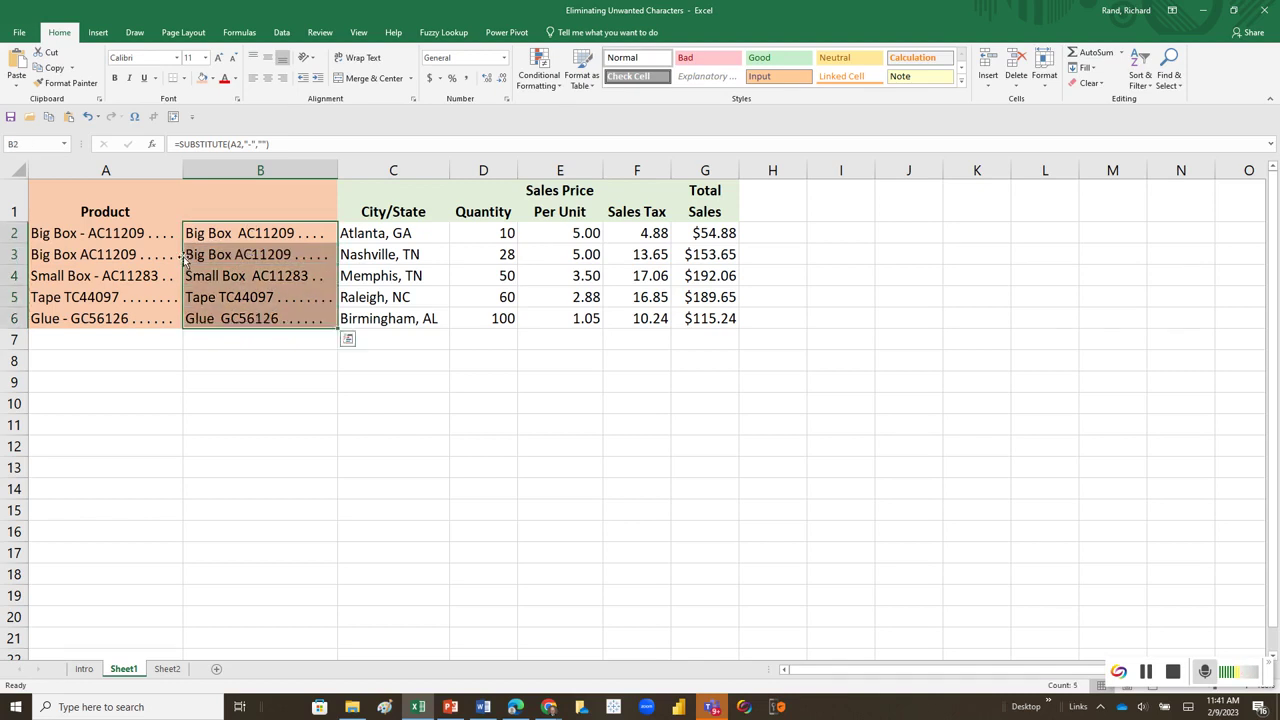
left_click_drag(183, 259, 142, 256)
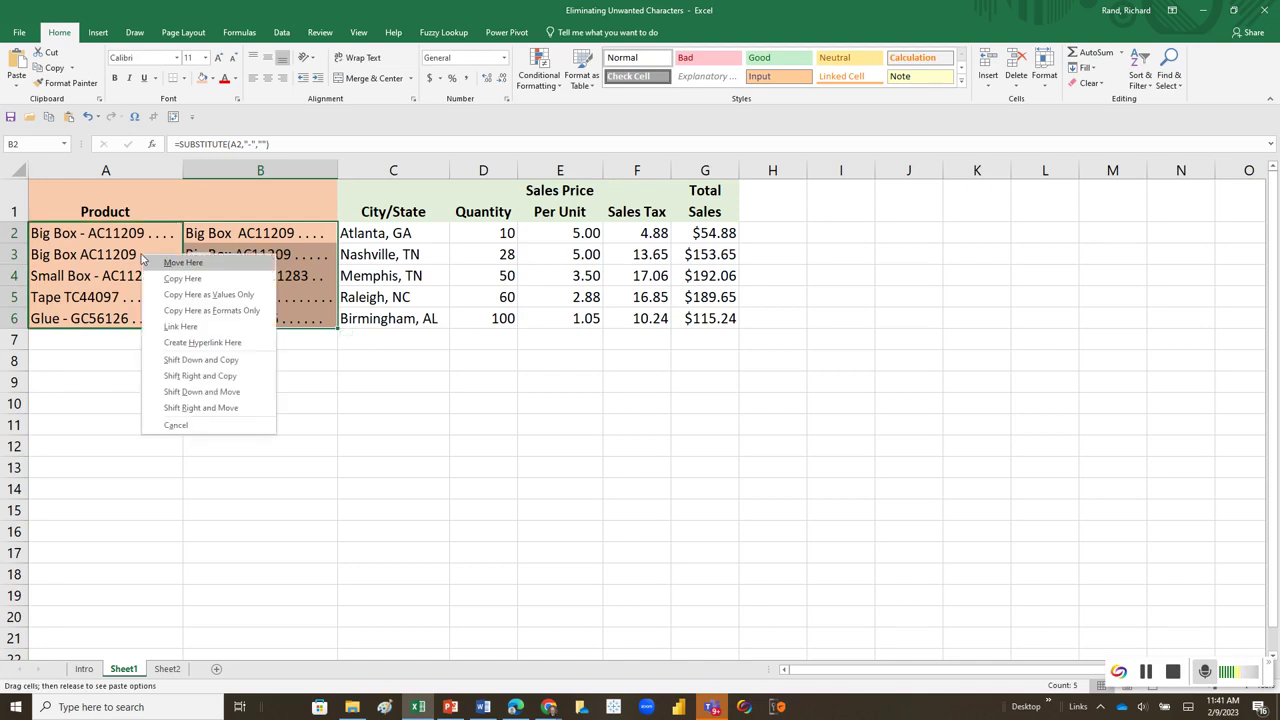
left_click(197, 296)
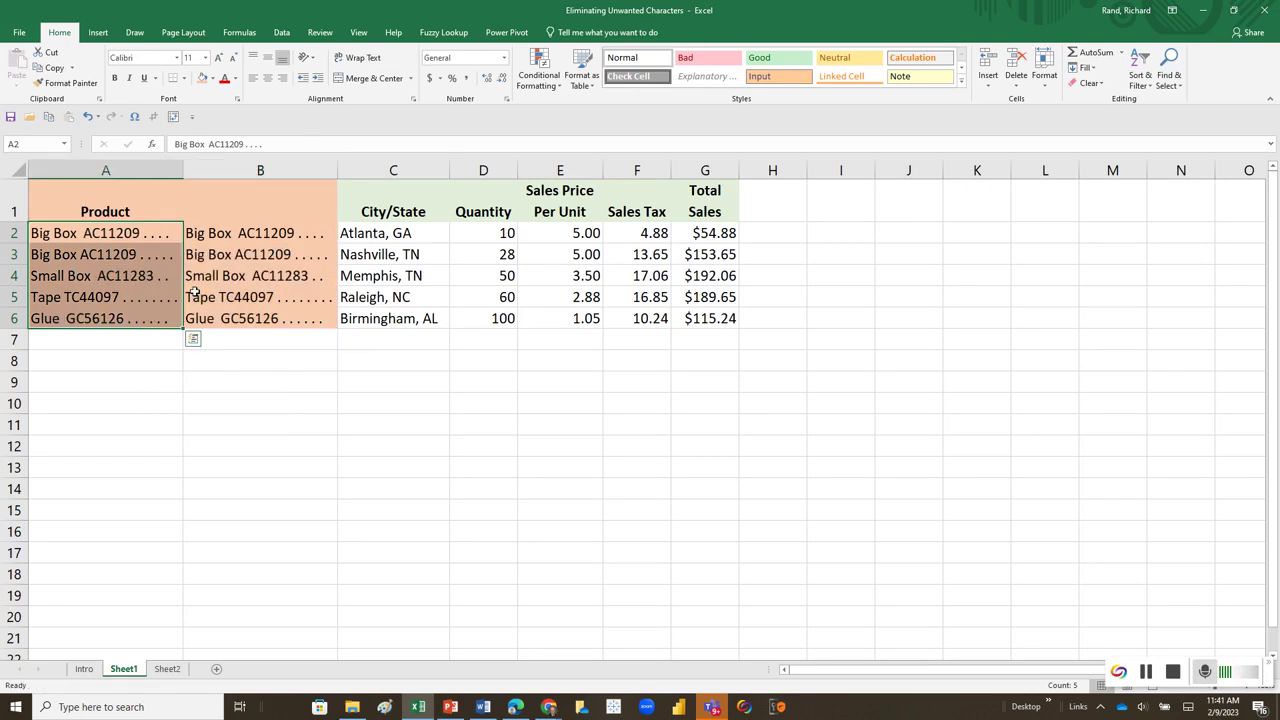
left_click(133, 260)
left_click(134, 276)
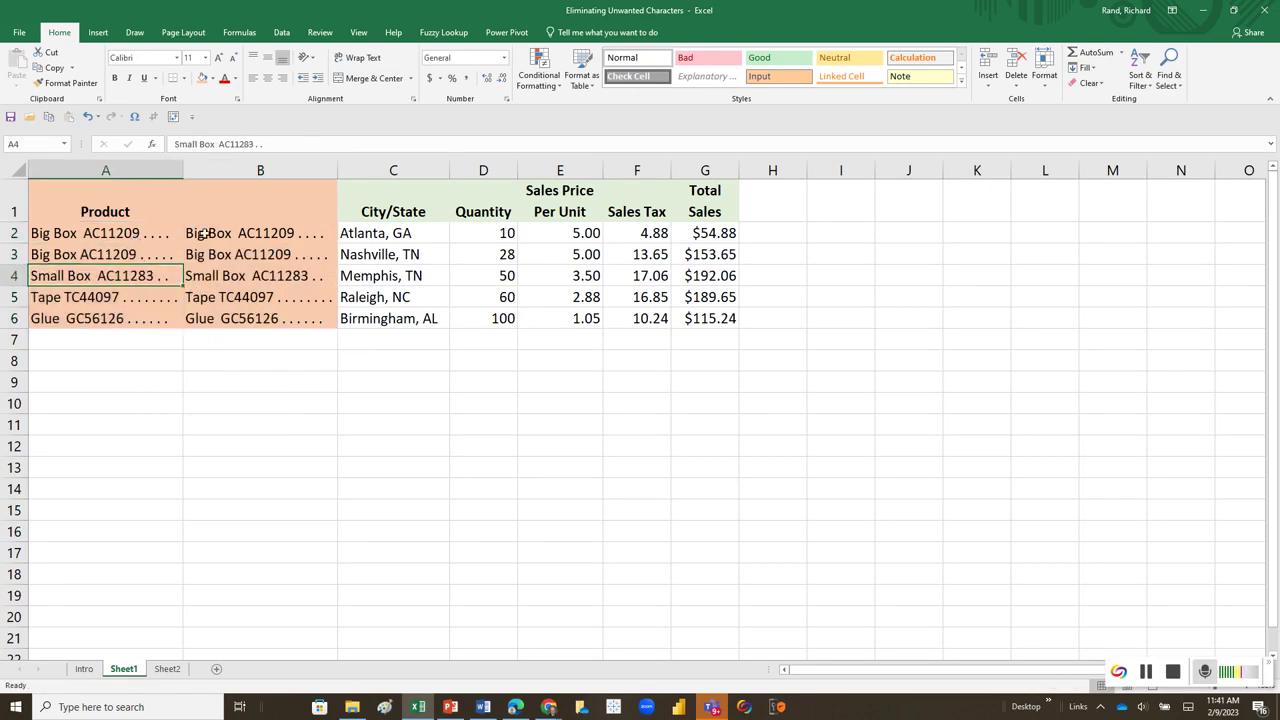
Clear the hyphen-removal formulas from B2:B6
left_click(204, 234)
left_click(209, 257)
left_click(211, 275)
left_click(211, 233)
left_click_drag(211, 233, 220, 314)
key("Delete")
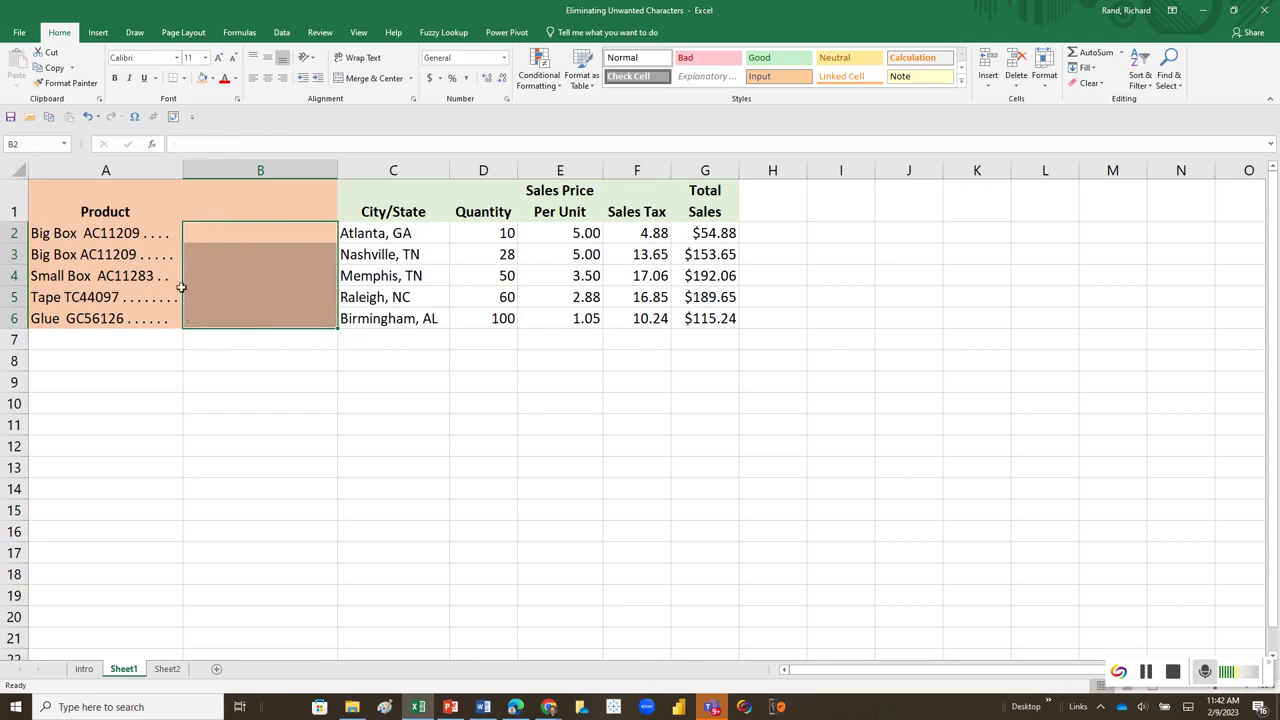
Enter =SUBSTITUTE(A2,".","") in B2 to strip the periods, and fill the formula down to B6
left_click(207, 232)
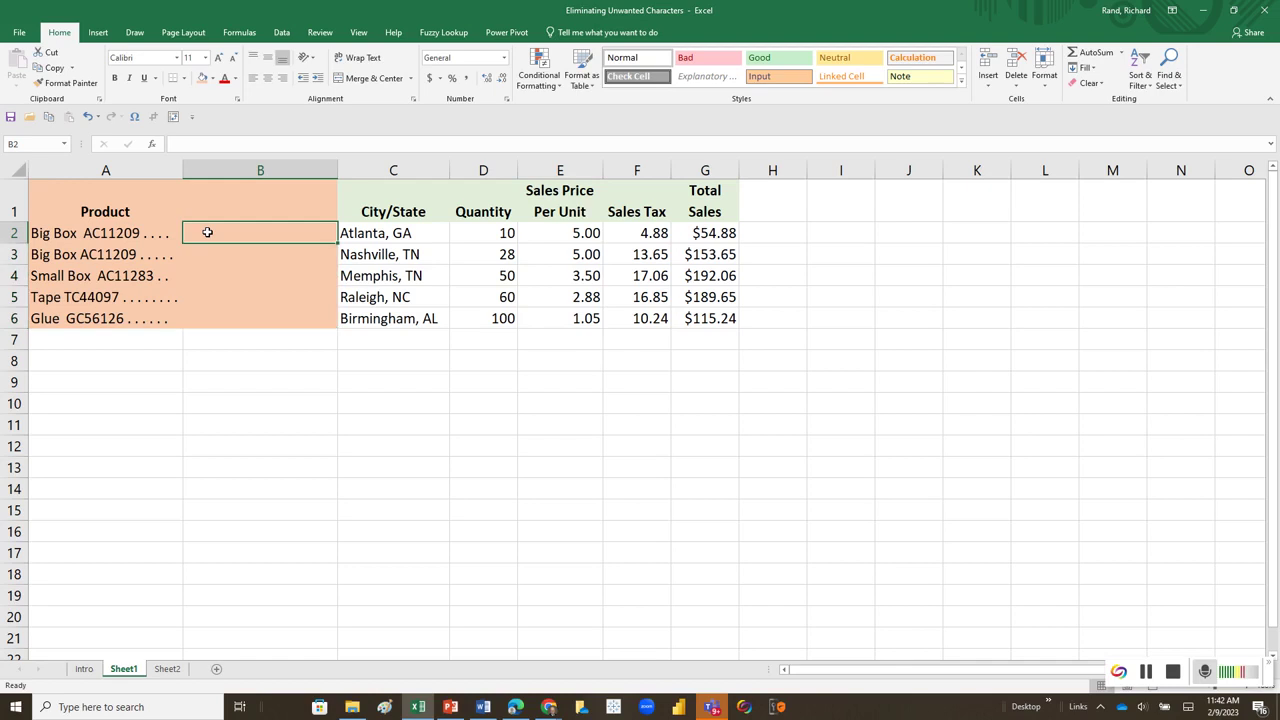
type("=")
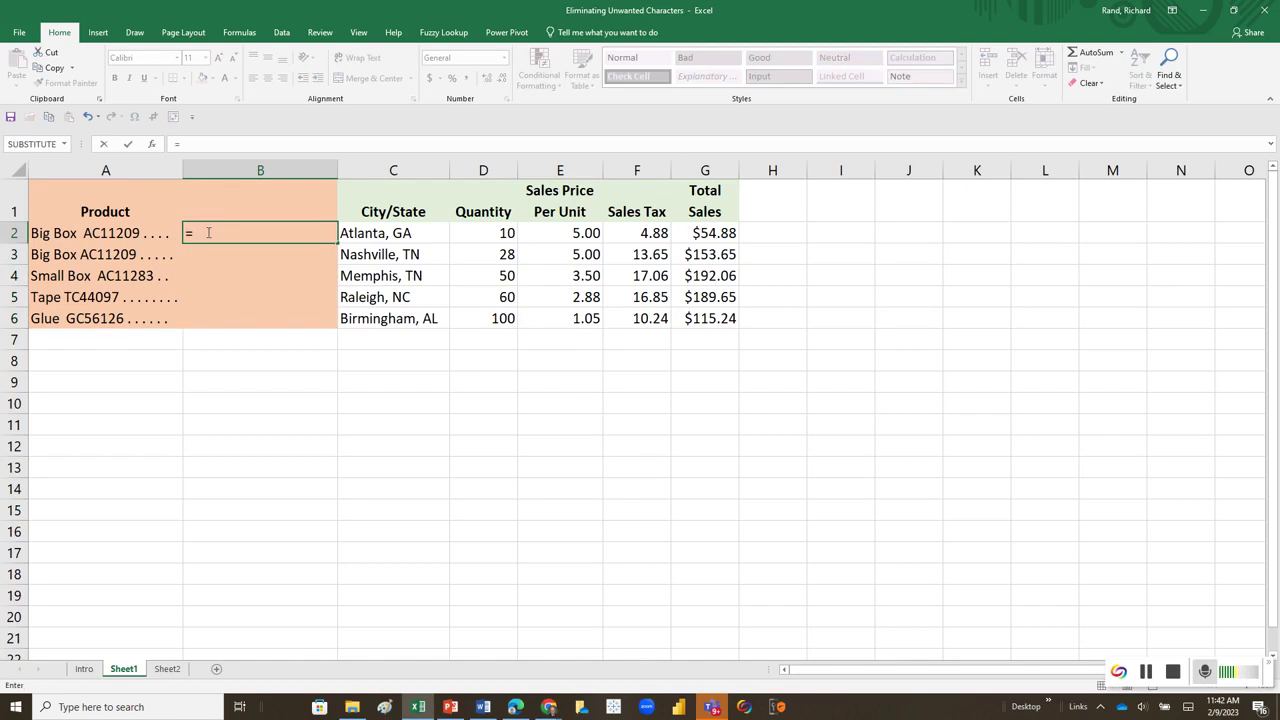
left_click(152, 144)
left_click(452, 283)
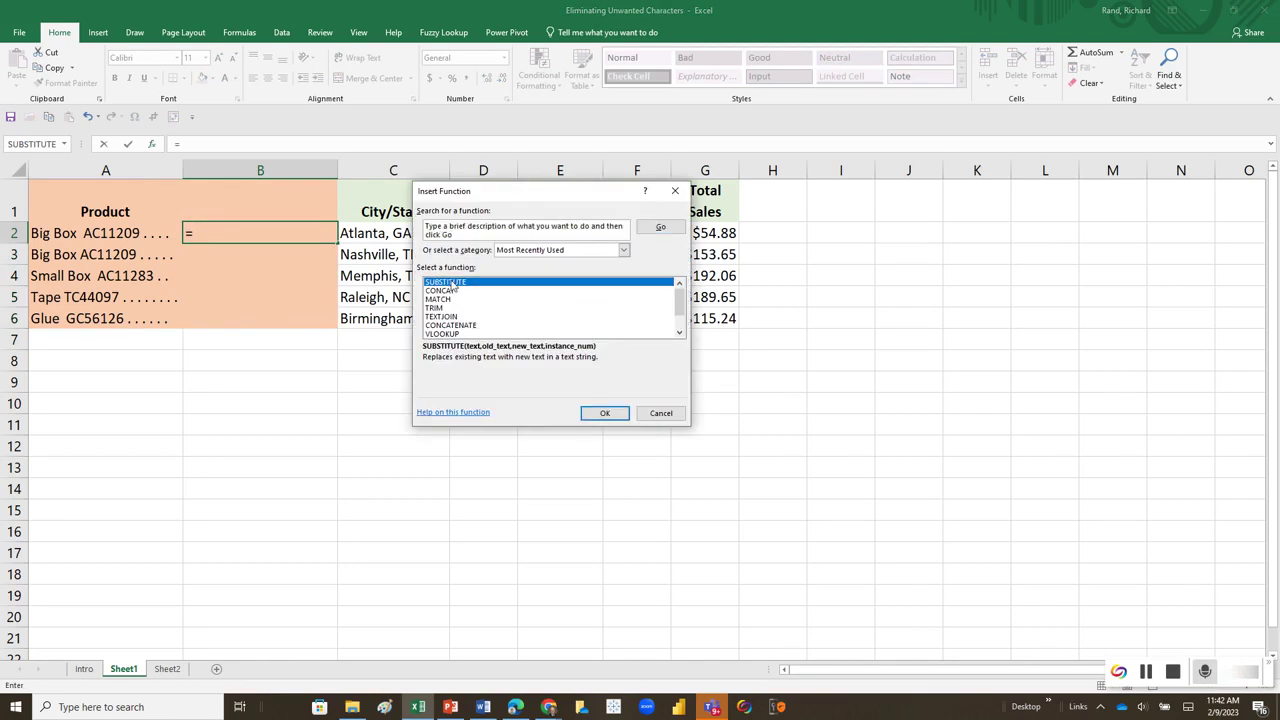
left_click(592, 414)
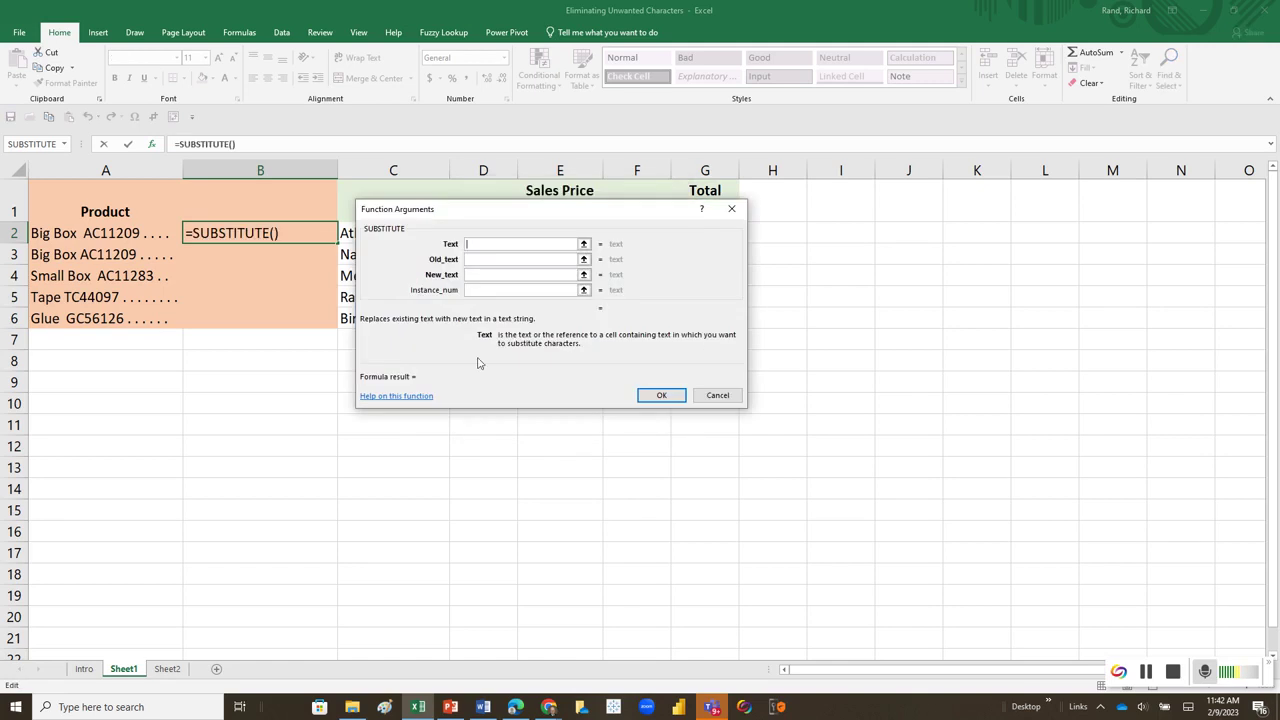
left_click(87, 230)
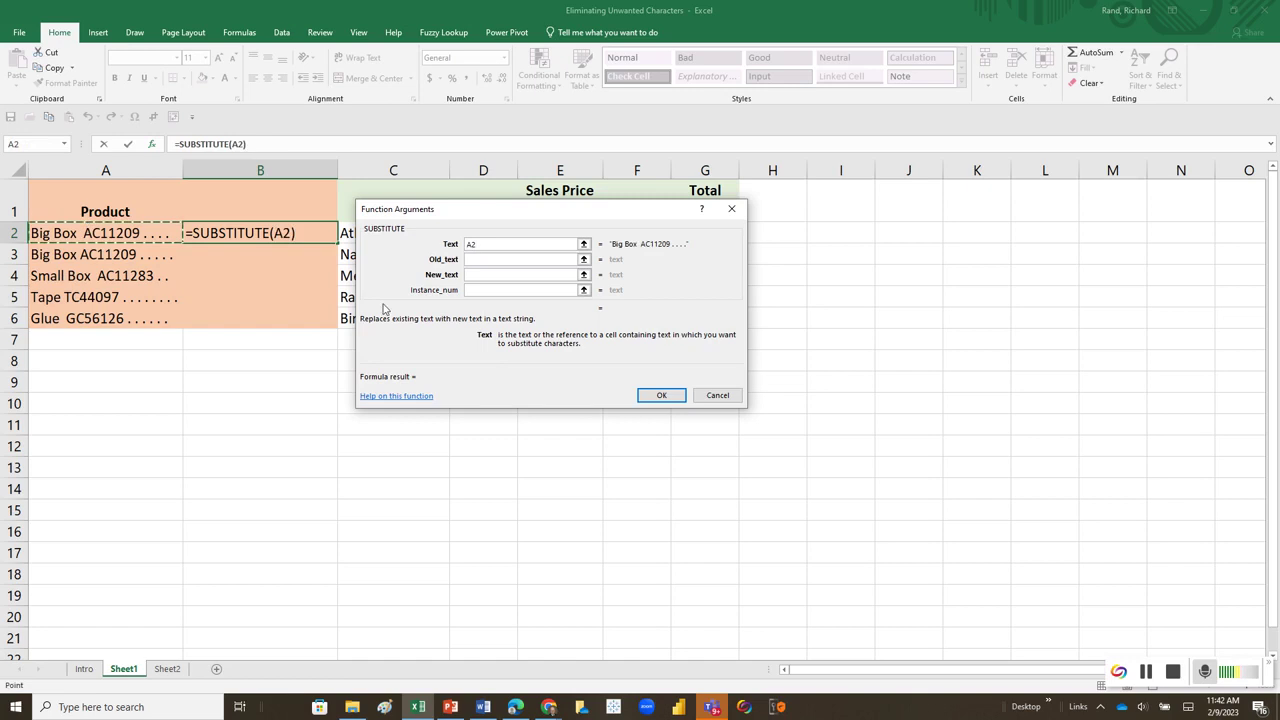
left_click(476, 258)
left_click(476, 258)
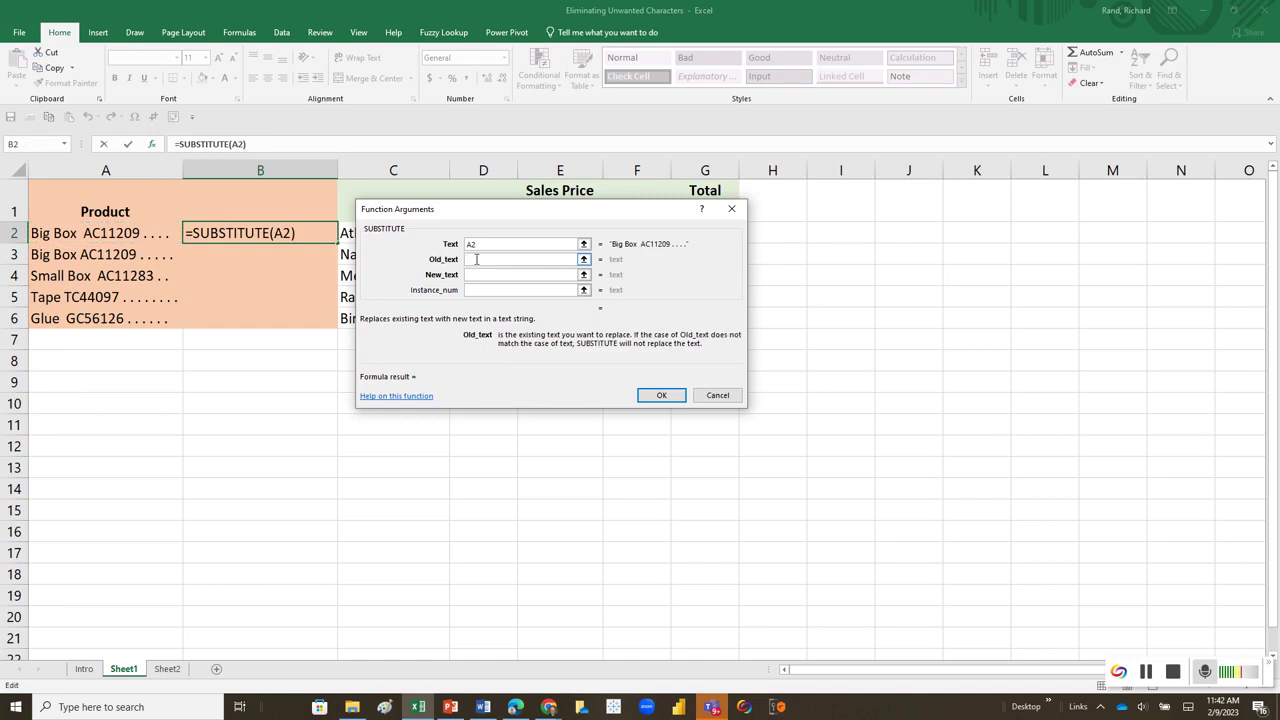
type("\".\"")
key("Tab")
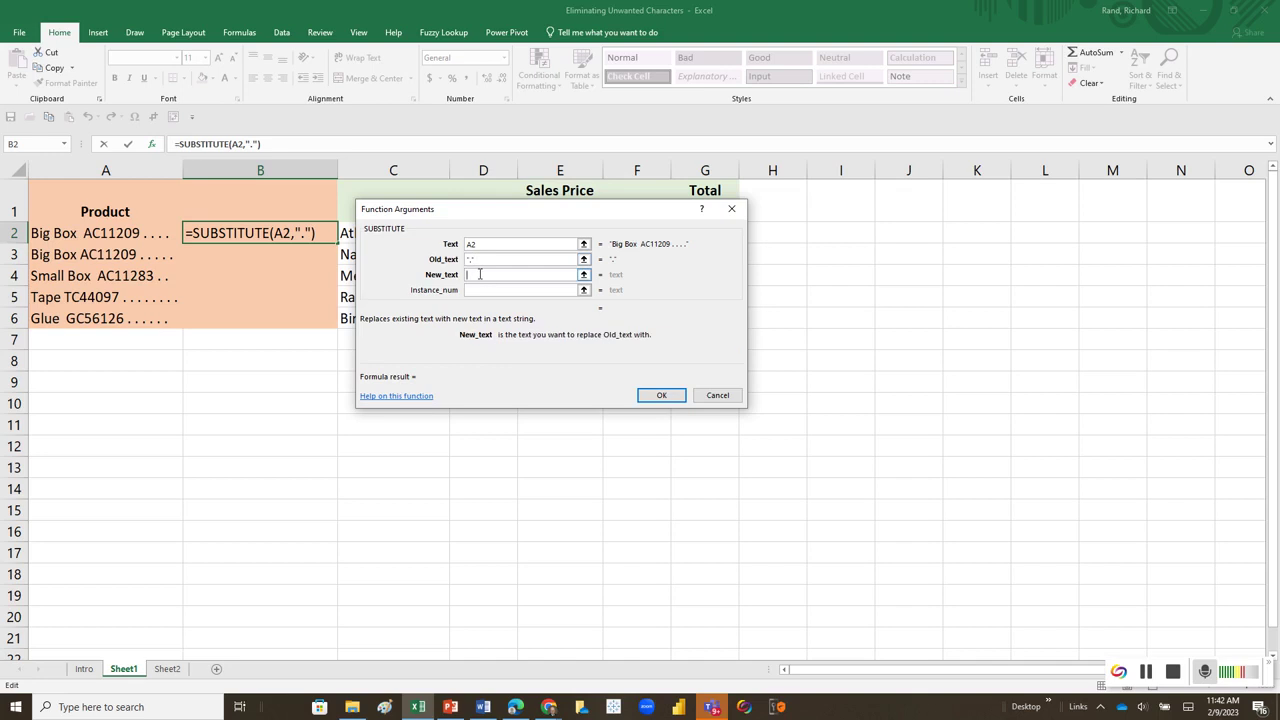
type("\"\"")
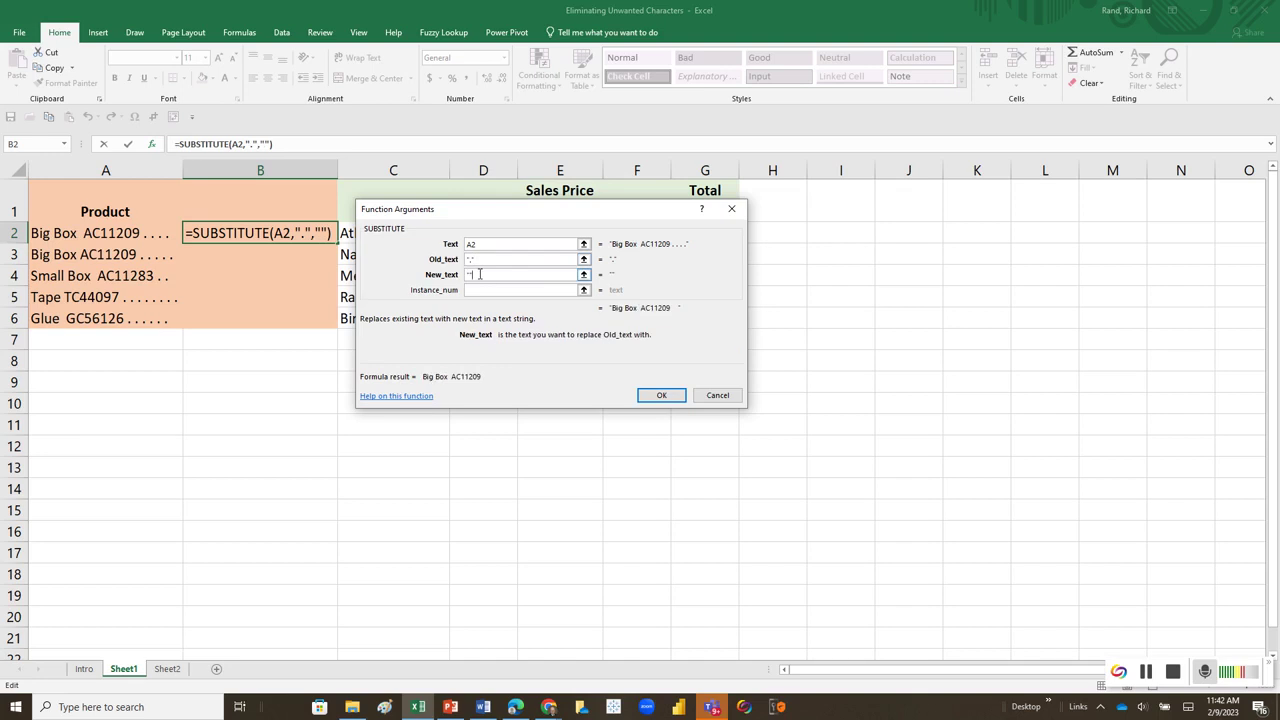
left_click(652, 394)
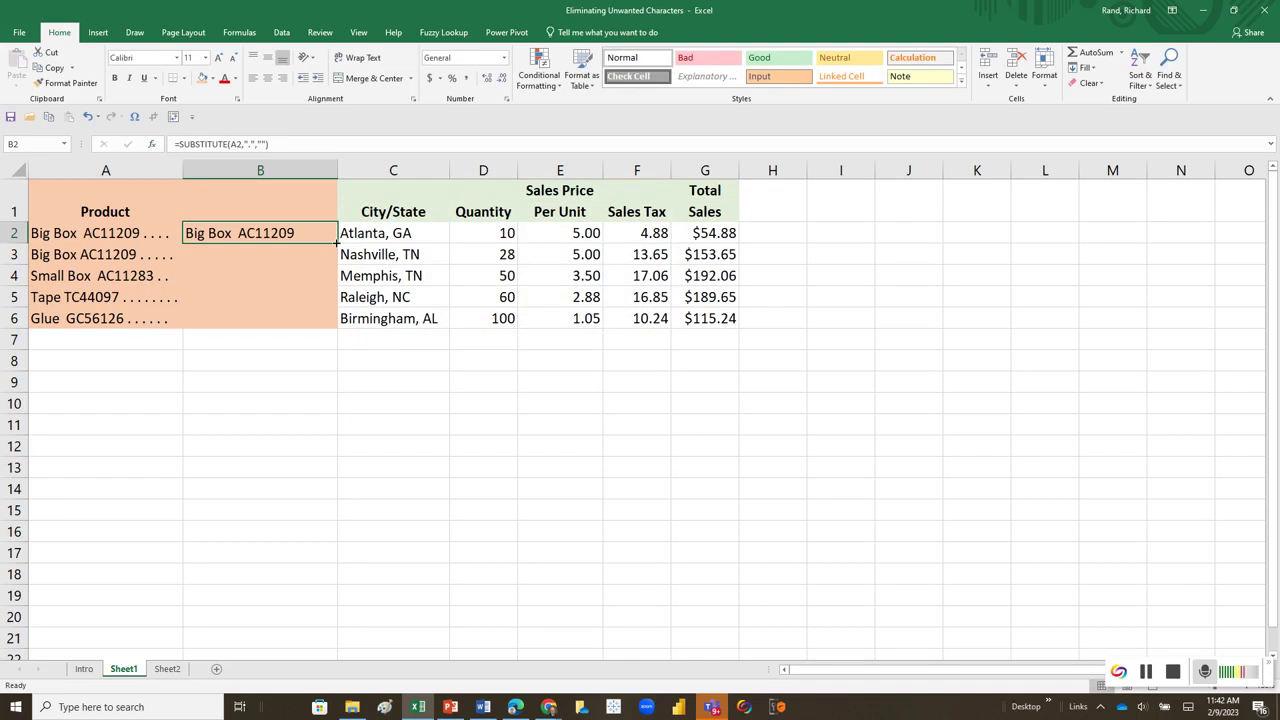
left_click_drag(338, 244, 340, 327)
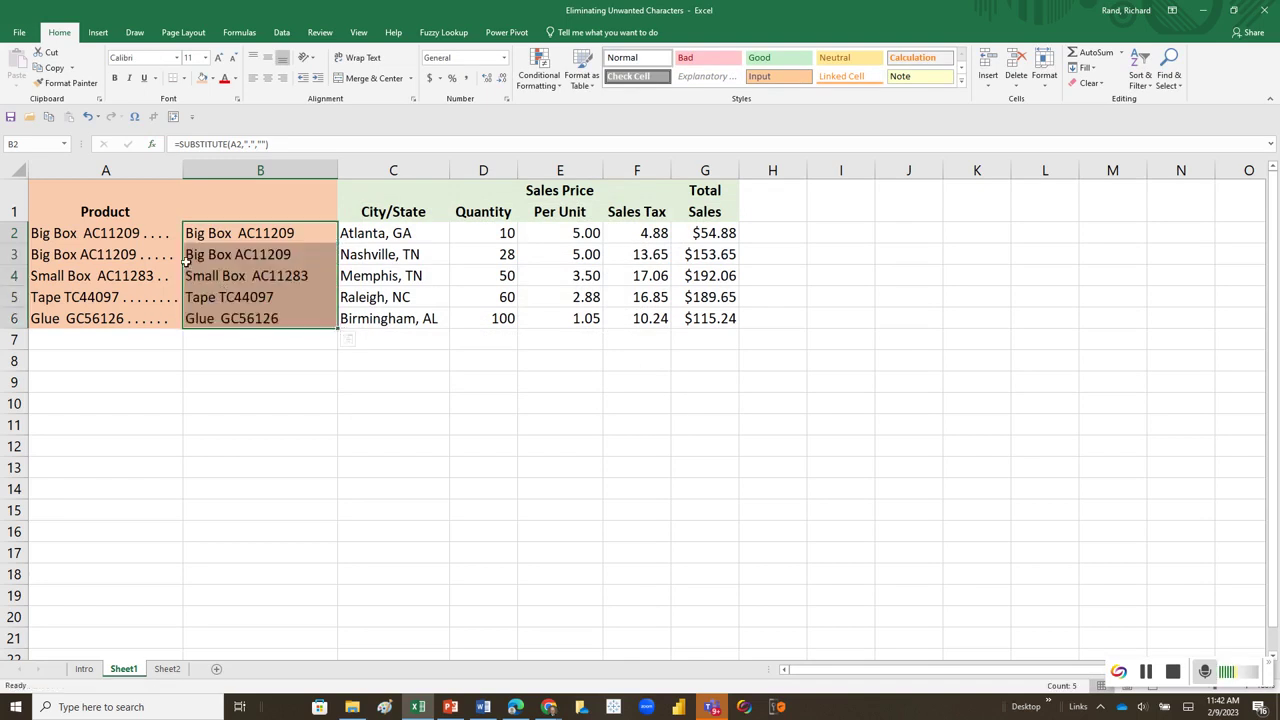
Copy the period-free results onto A2:A6 as values only, and clear the formulas from B2:B6
left_click_drag(184, 262, 134, 255)
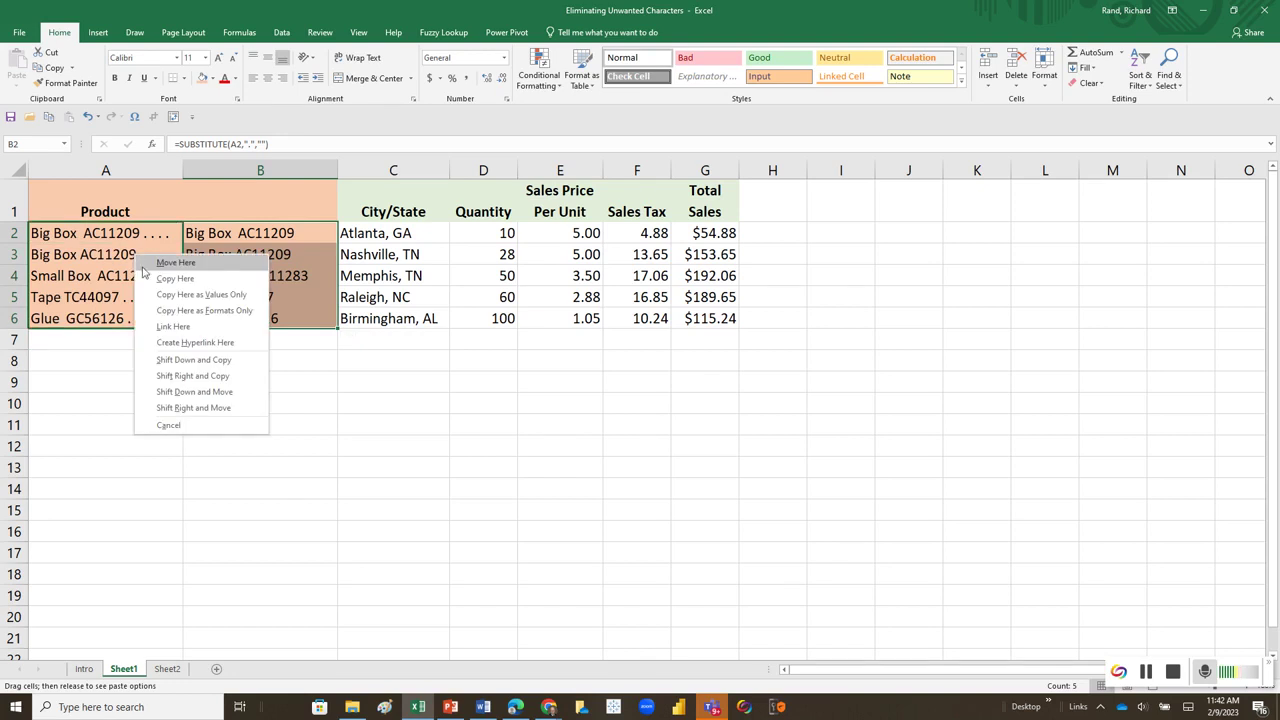
left_click(189, 296)
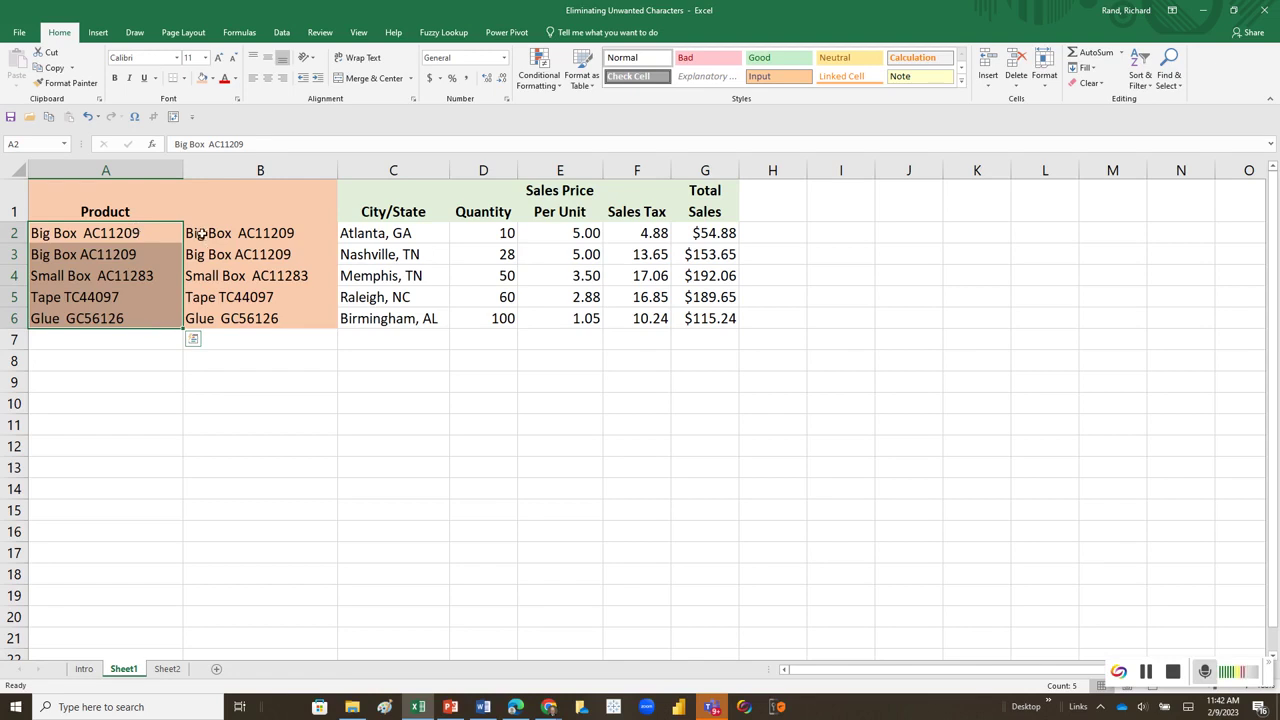
left_click_drag(202, 236, 212, 318)
key("Delete")
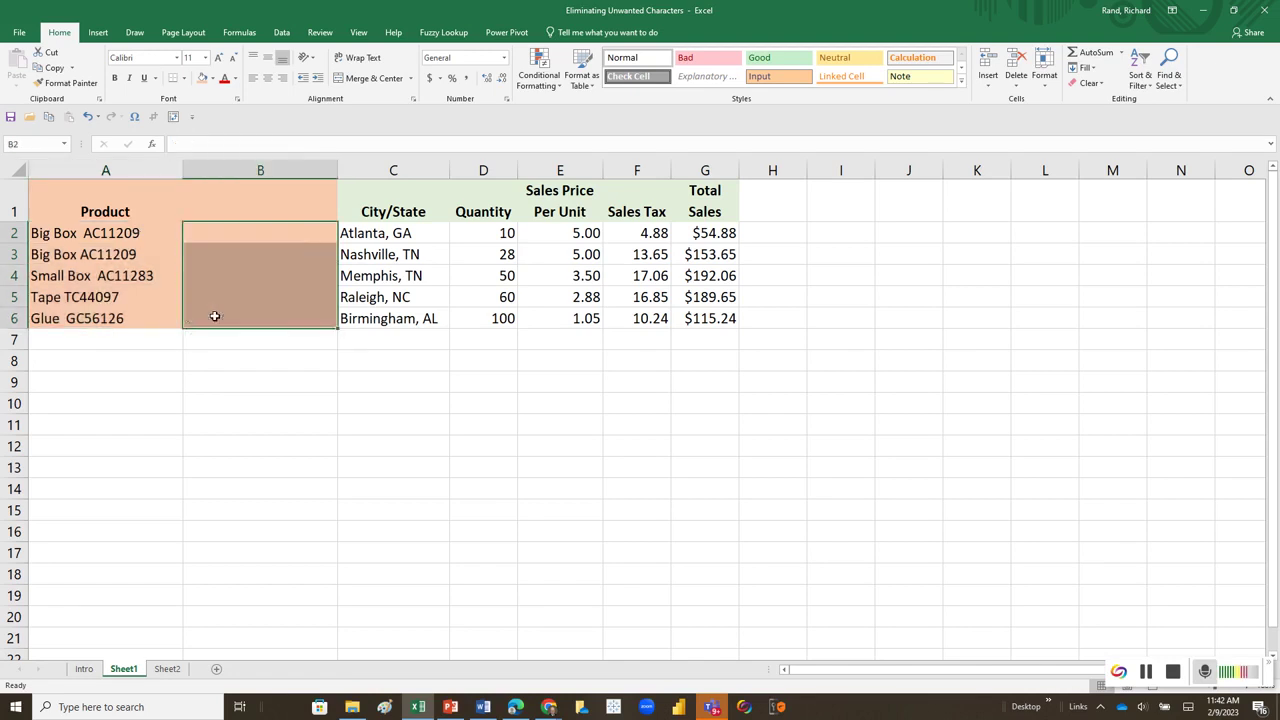
Enter =TRIM(A2) in B2 to remove the extra spaces, and fill the formula down to B6
left_click(218, 226)
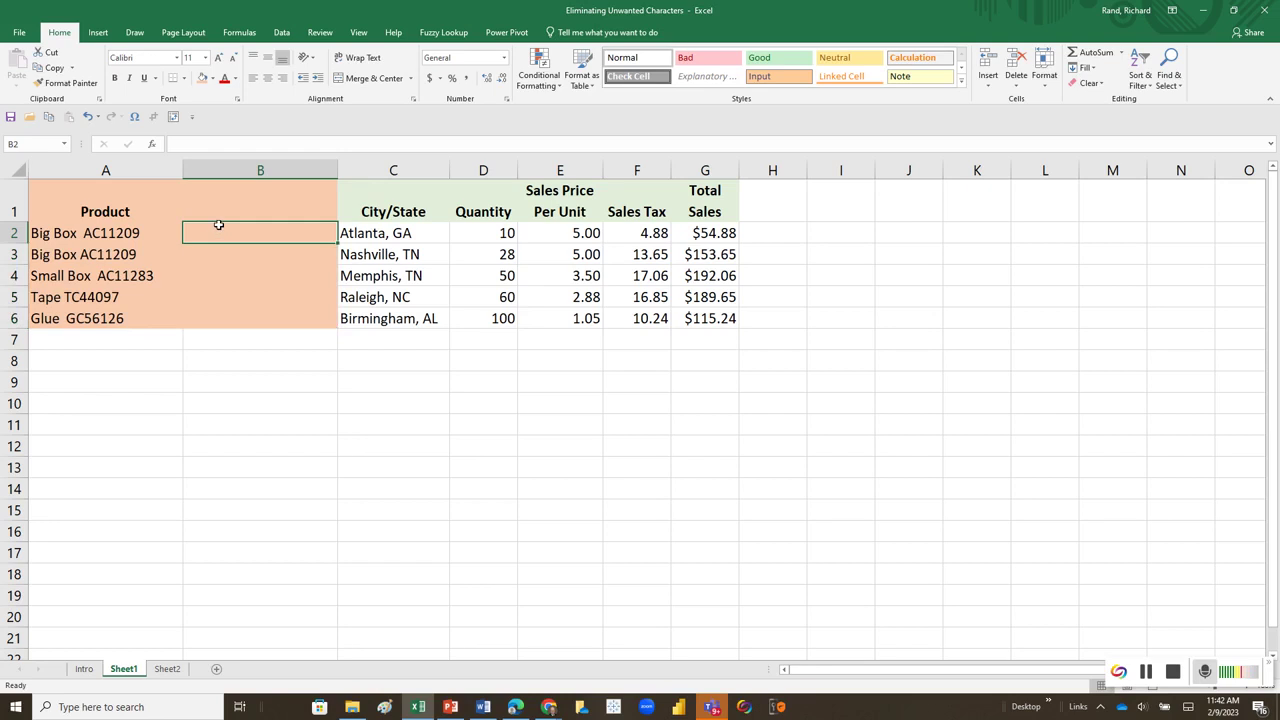
type("=trim(")
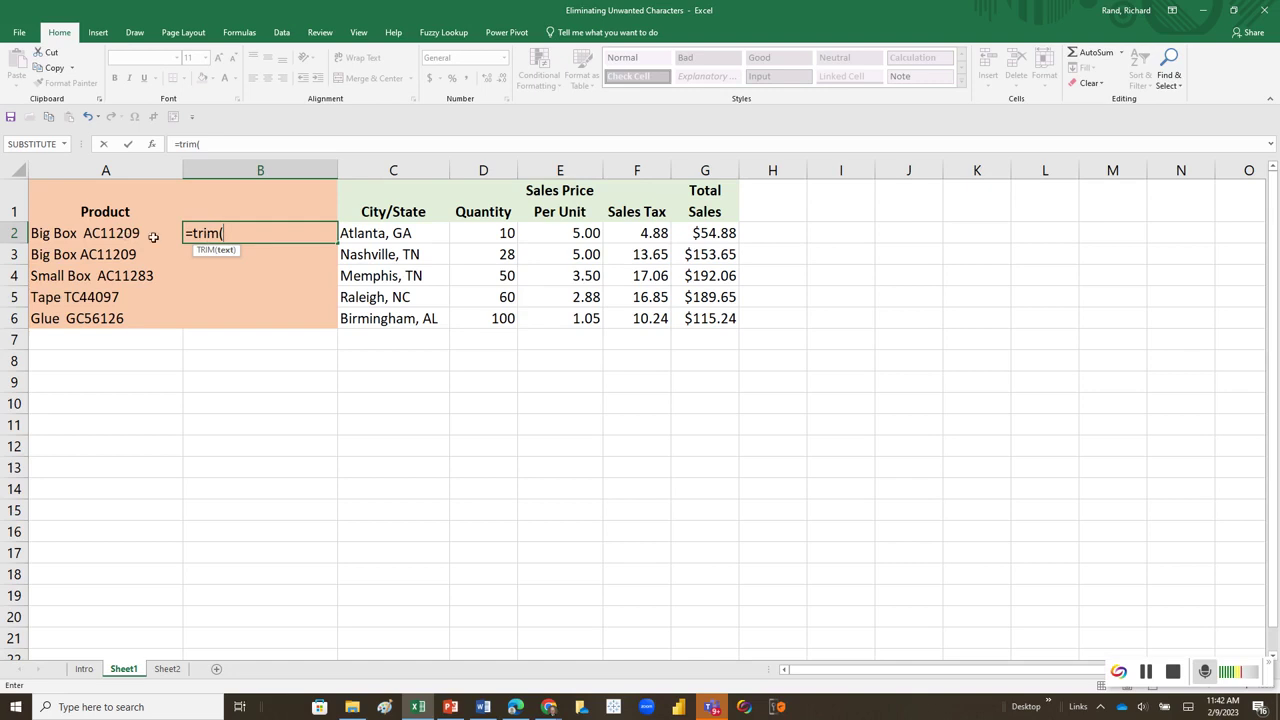
left_click(117, 233)
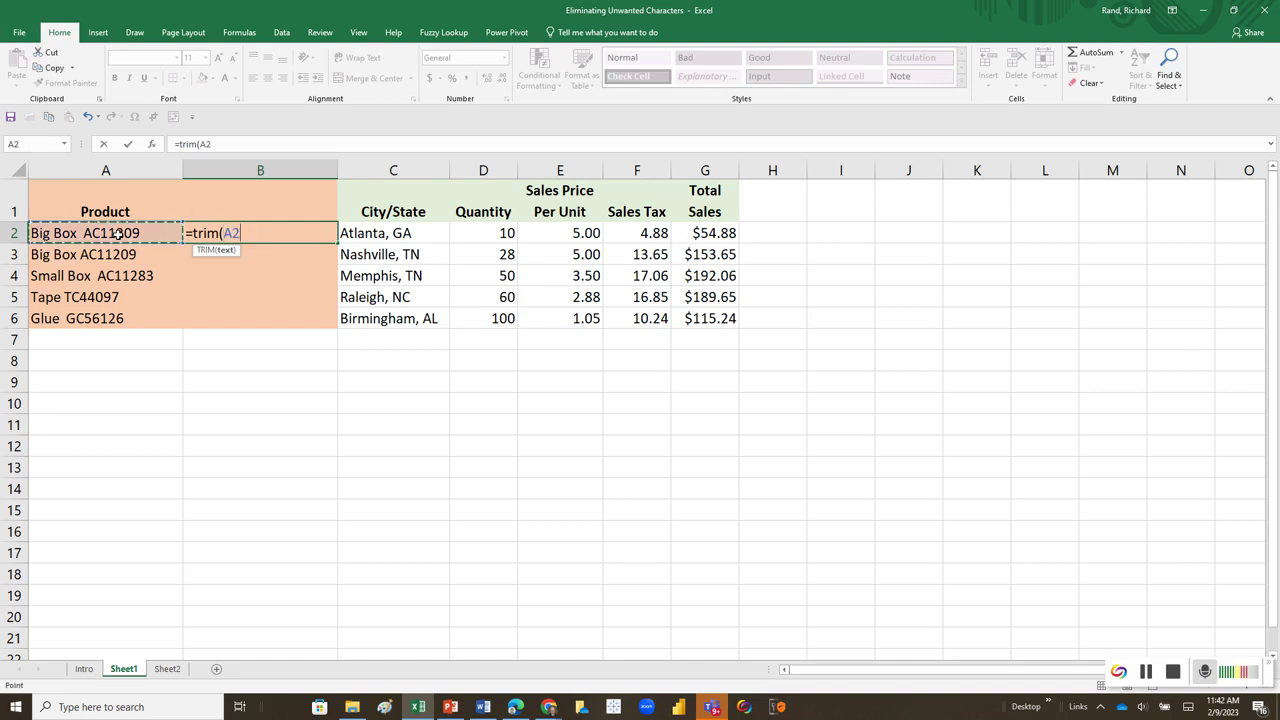
type(")")
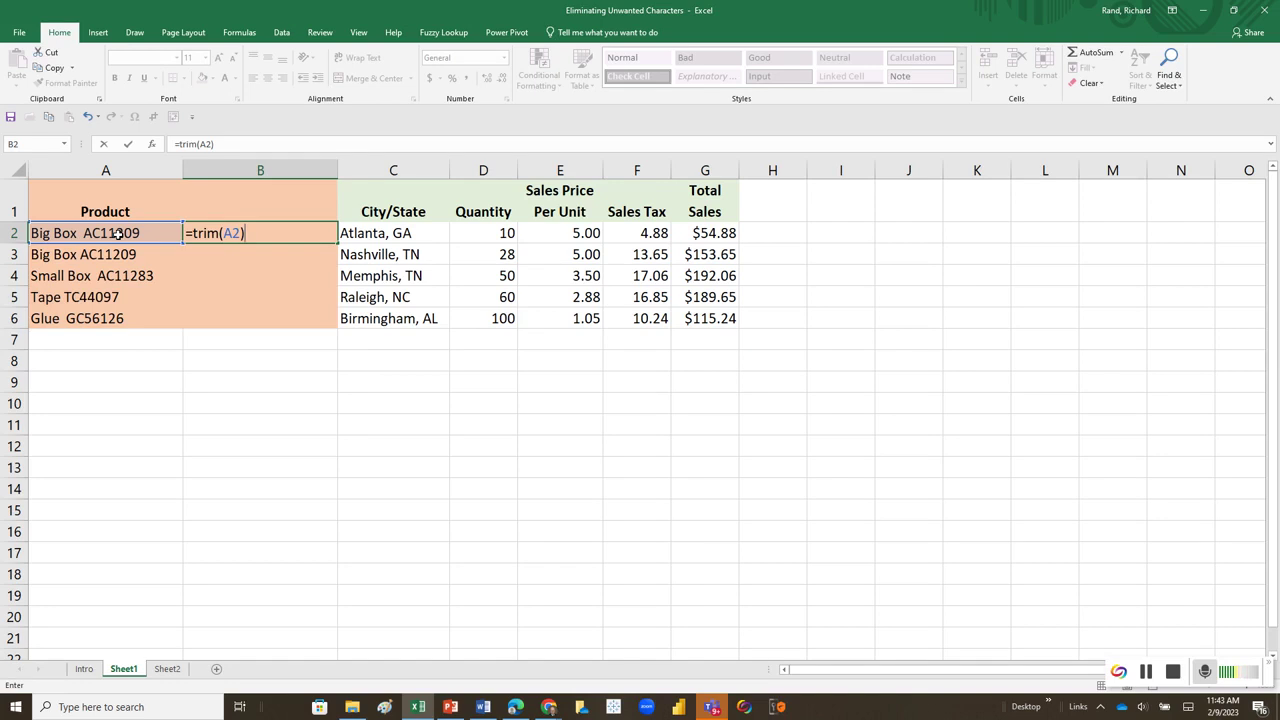
key("Return")
left_click(319, 233)
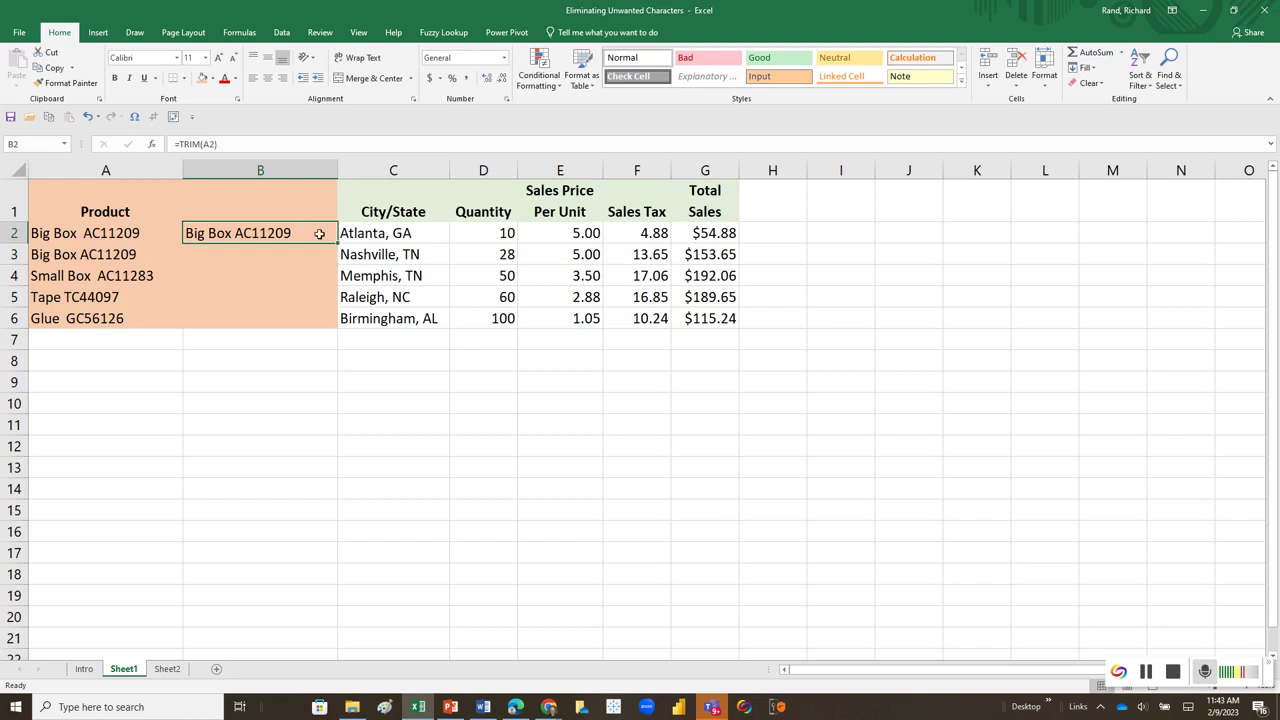
left_click_drag(337, 243, 332, 331)
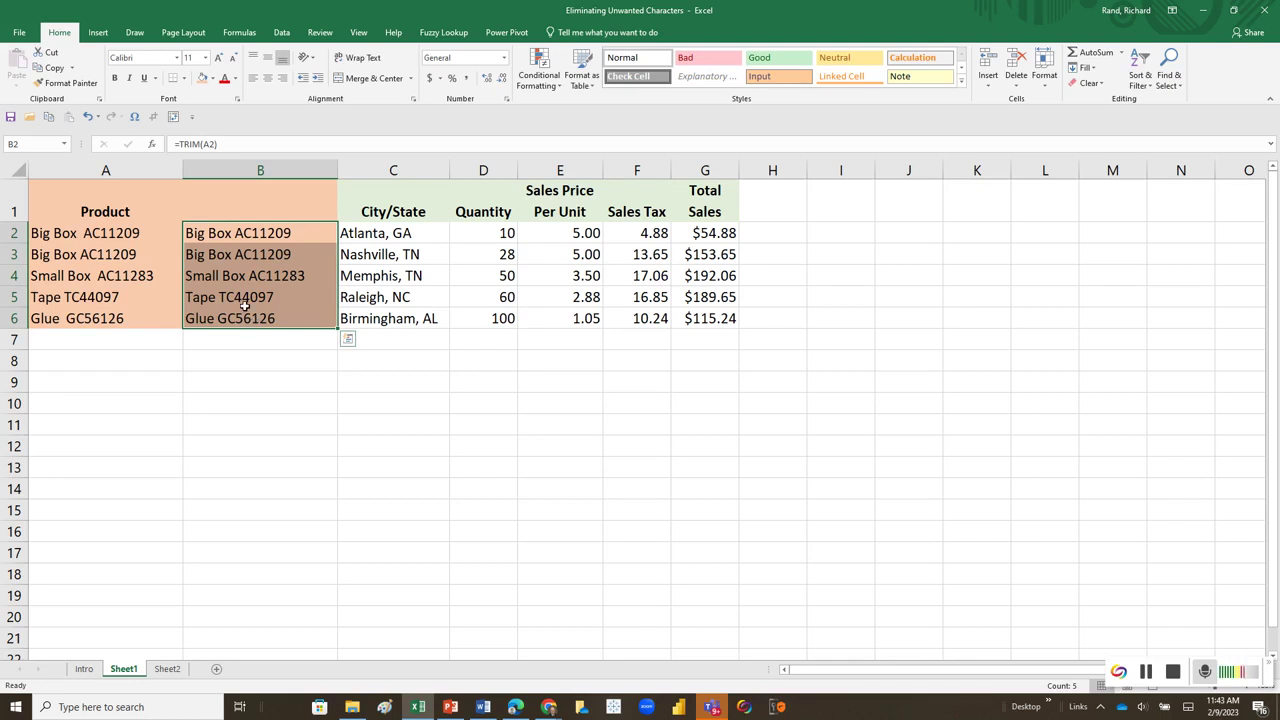
Overwrite the product names in A2:A6 with the trimmed results from B2:B6, copied as values only
left_click(218, 233)
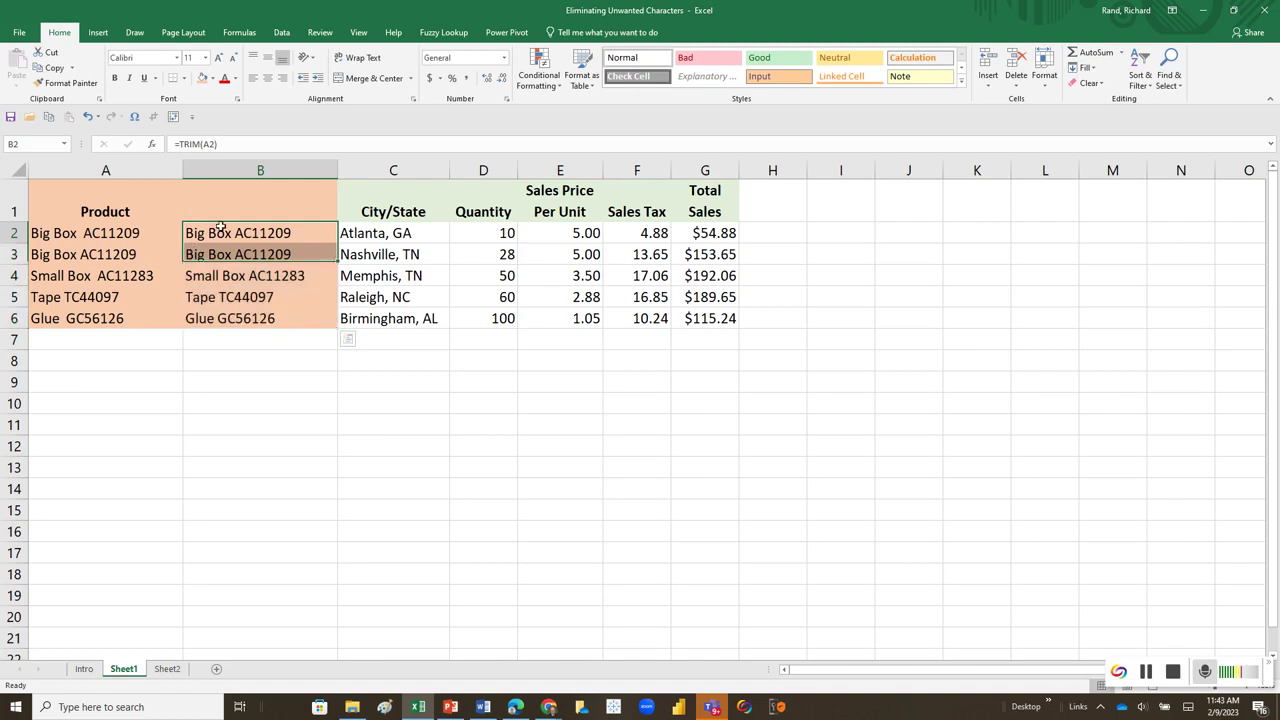
left_click(222, 255)
left_click_drag(189, 232, 189, 317)
left_click_drag(185, 263, 115, 262)
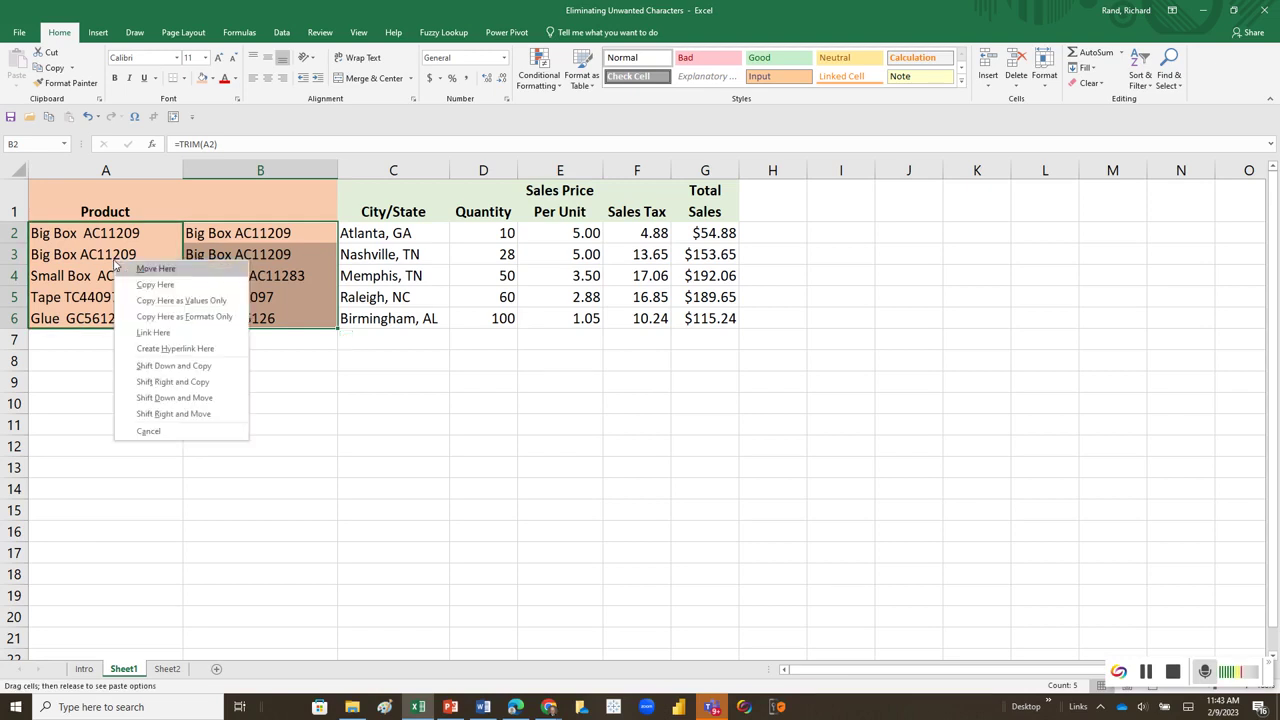
left_click(147, 303)
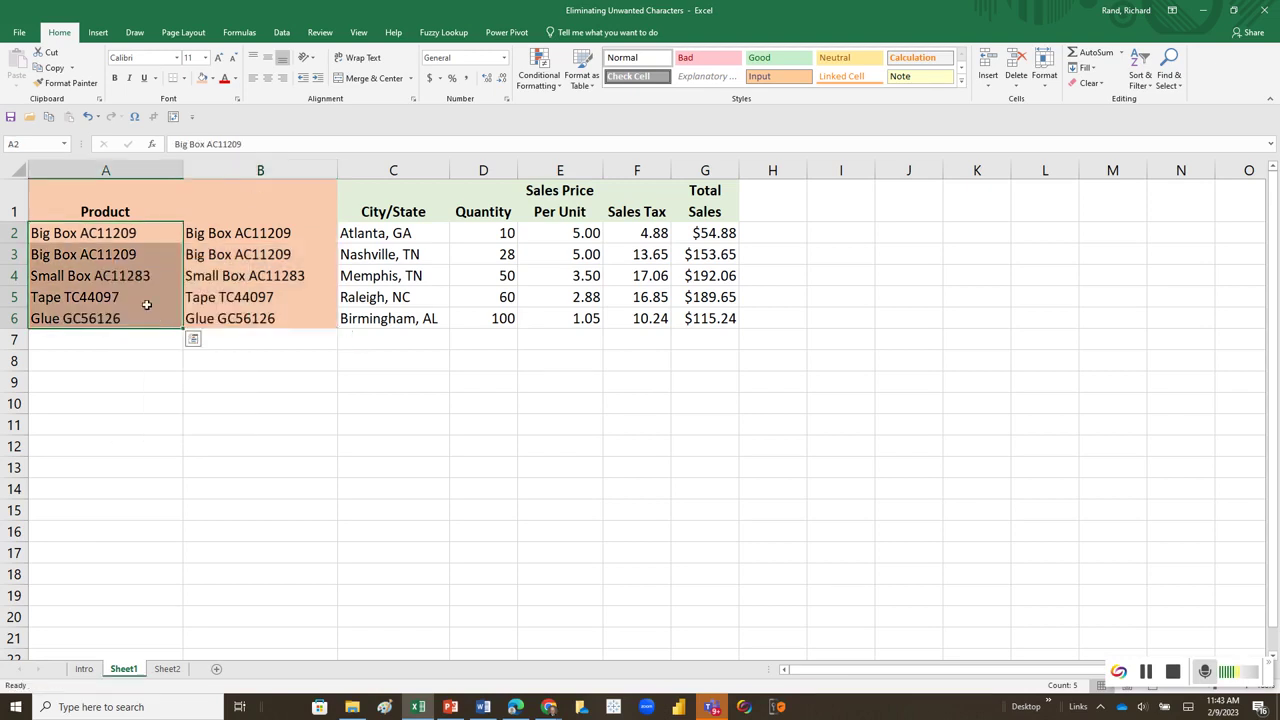
Delete helper column B from the sheet
left_click(258, 170)
right_click(259, 170)
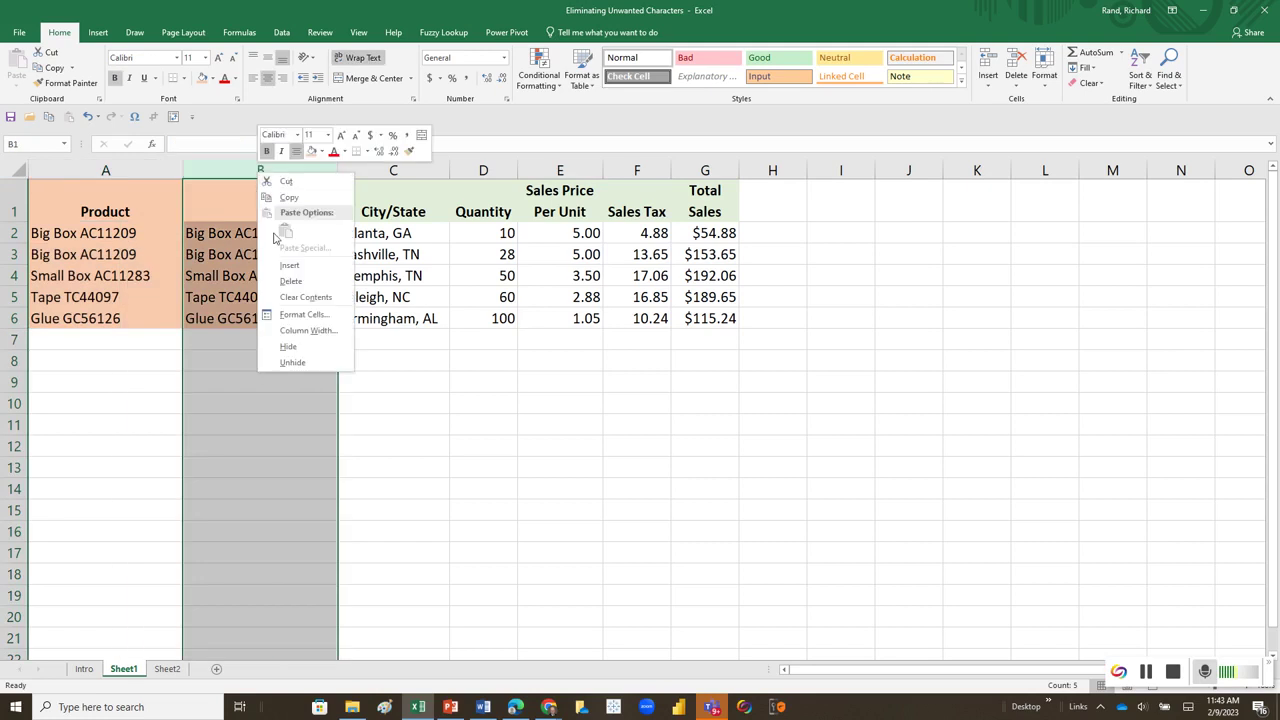
left_click(289, 282)
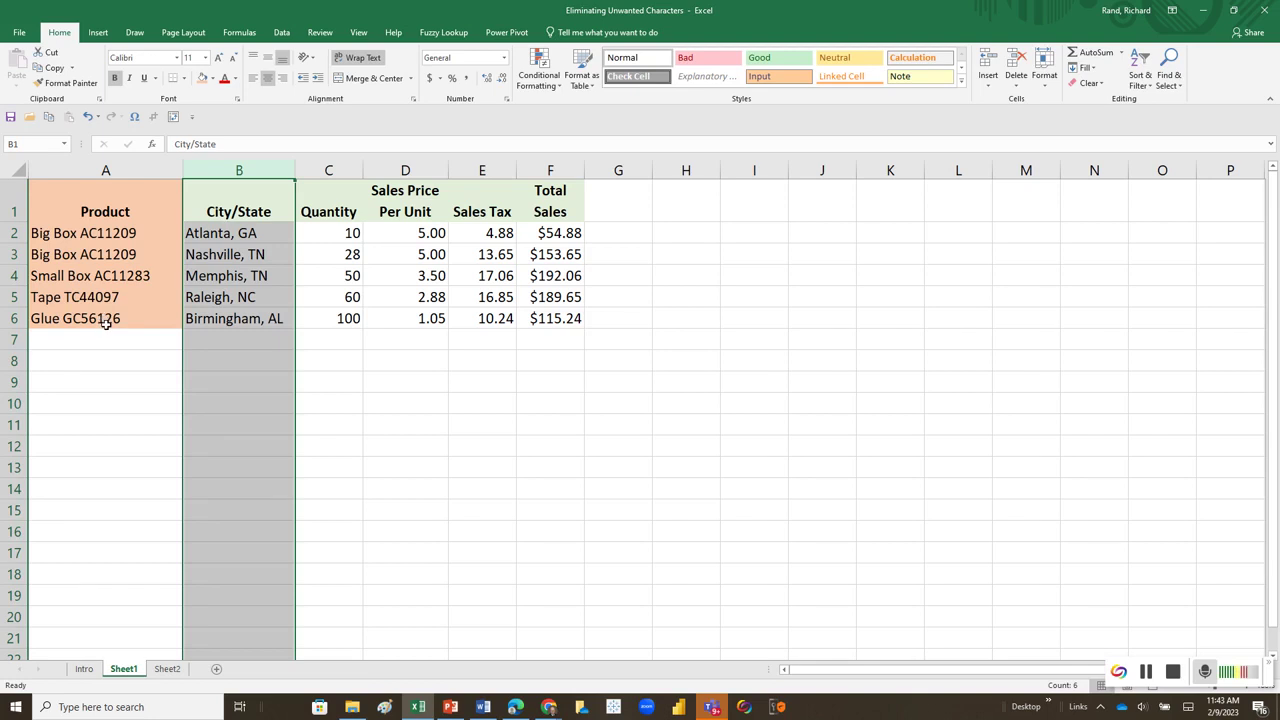
Insert two blank columns between the Product and City/State columns
right_click(281, 166)
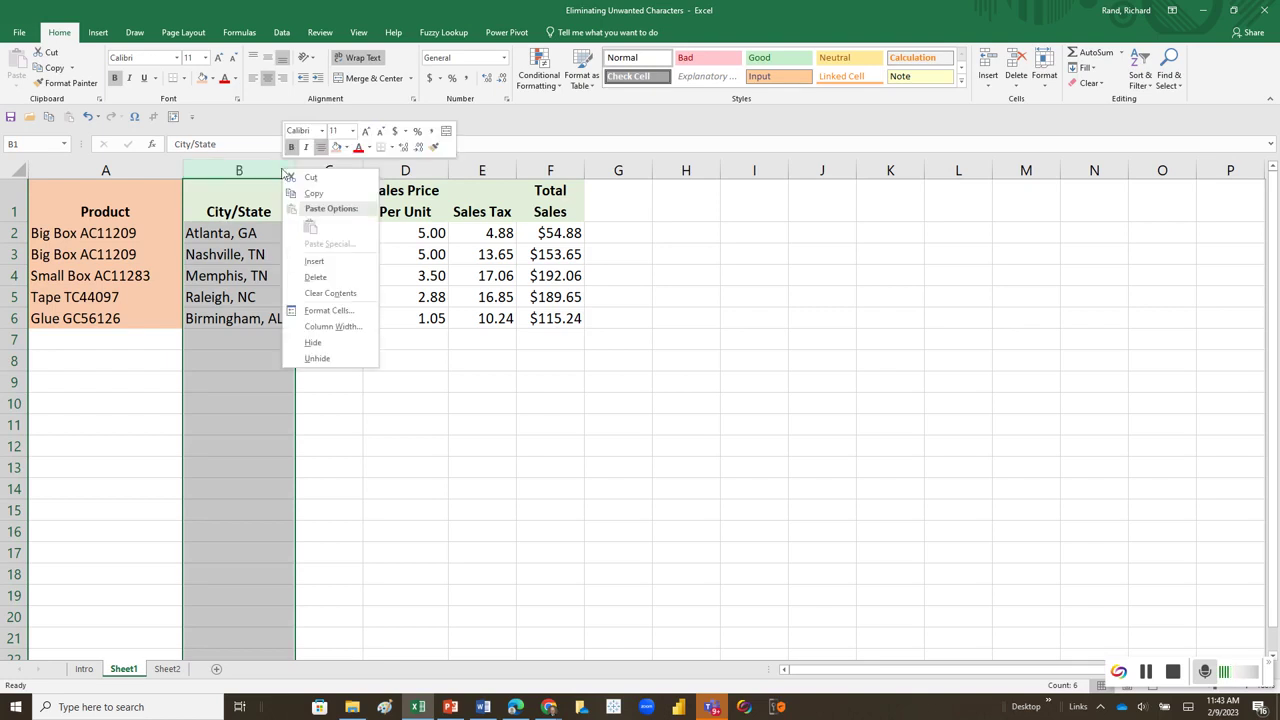
left_click(310, 261)
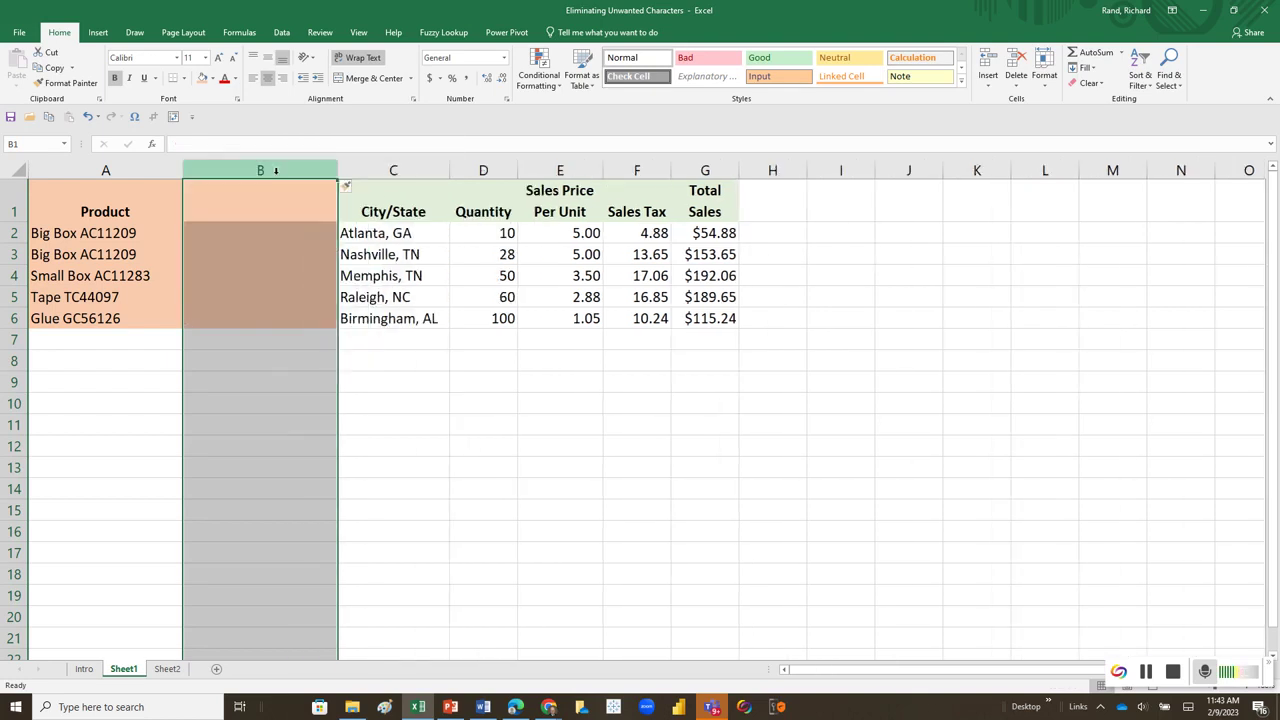
right_click(276, 166)
left_click(305, 262)
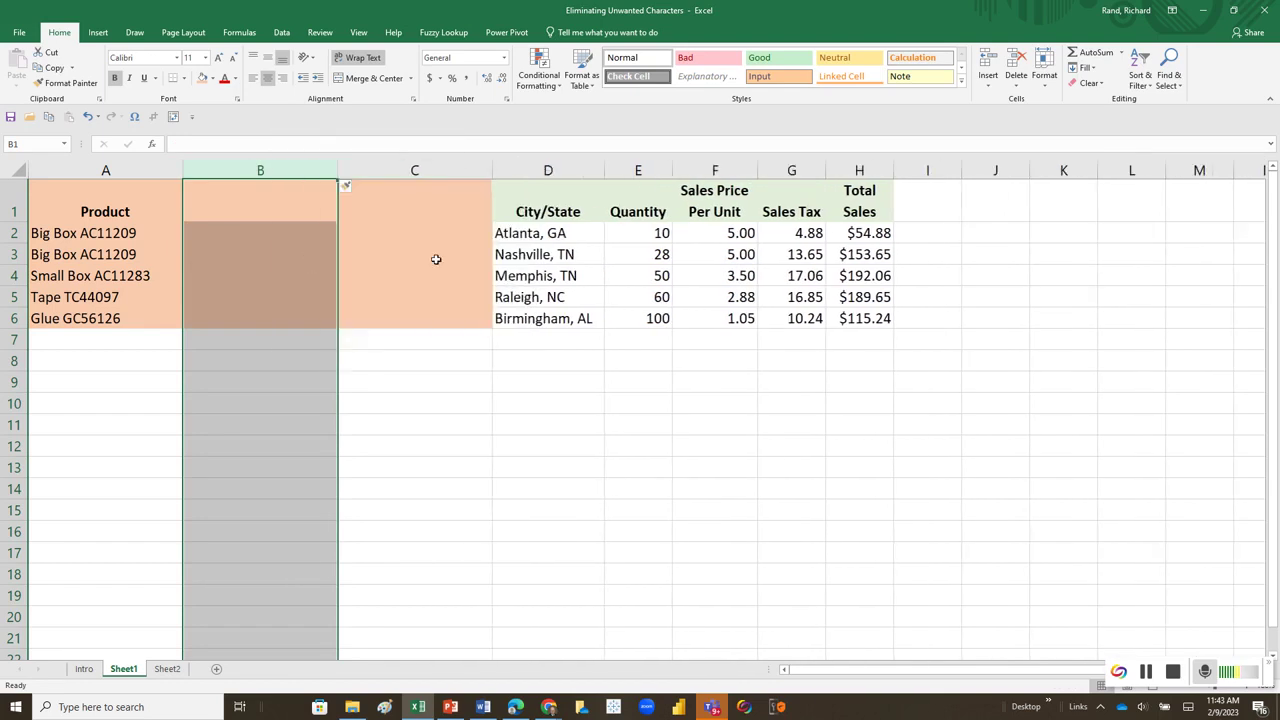
left_click(291, 198)
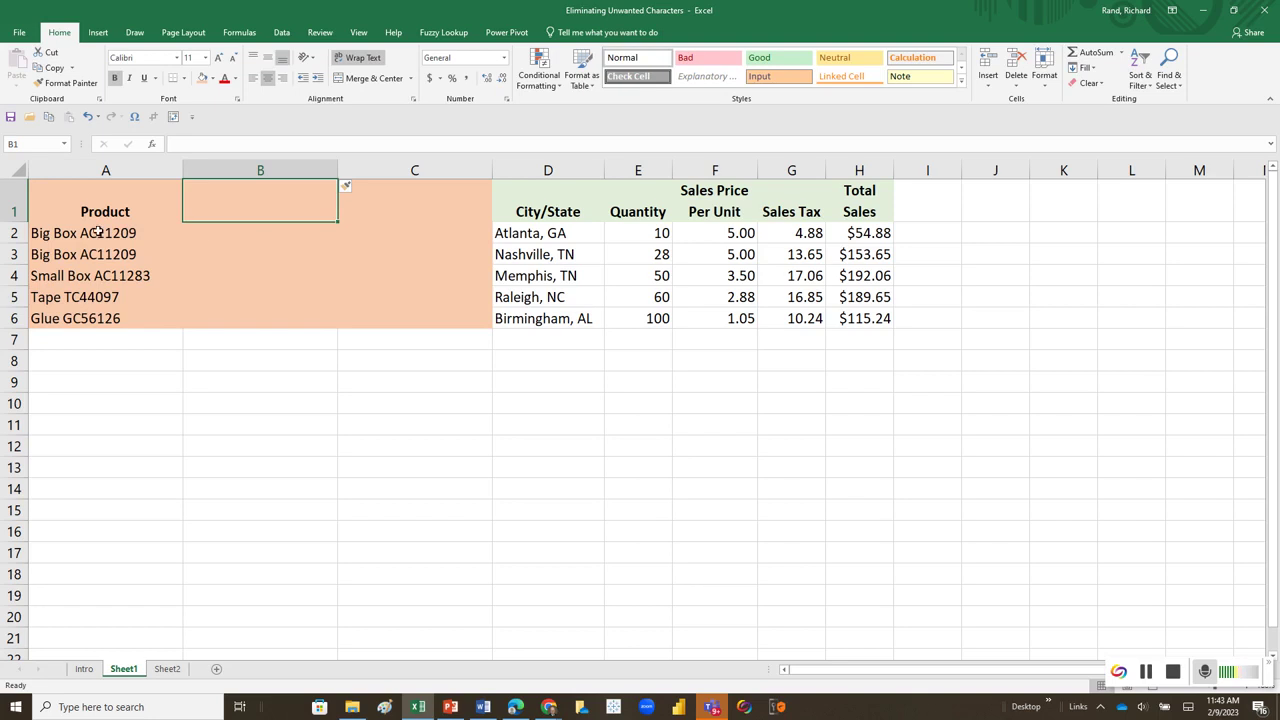
Split the product names in A2:A6 with Text to Columns, delimited by Space instead of Tab, replacing any existing data in the destination cells
left_click_drag(98, 232, 100, 318)
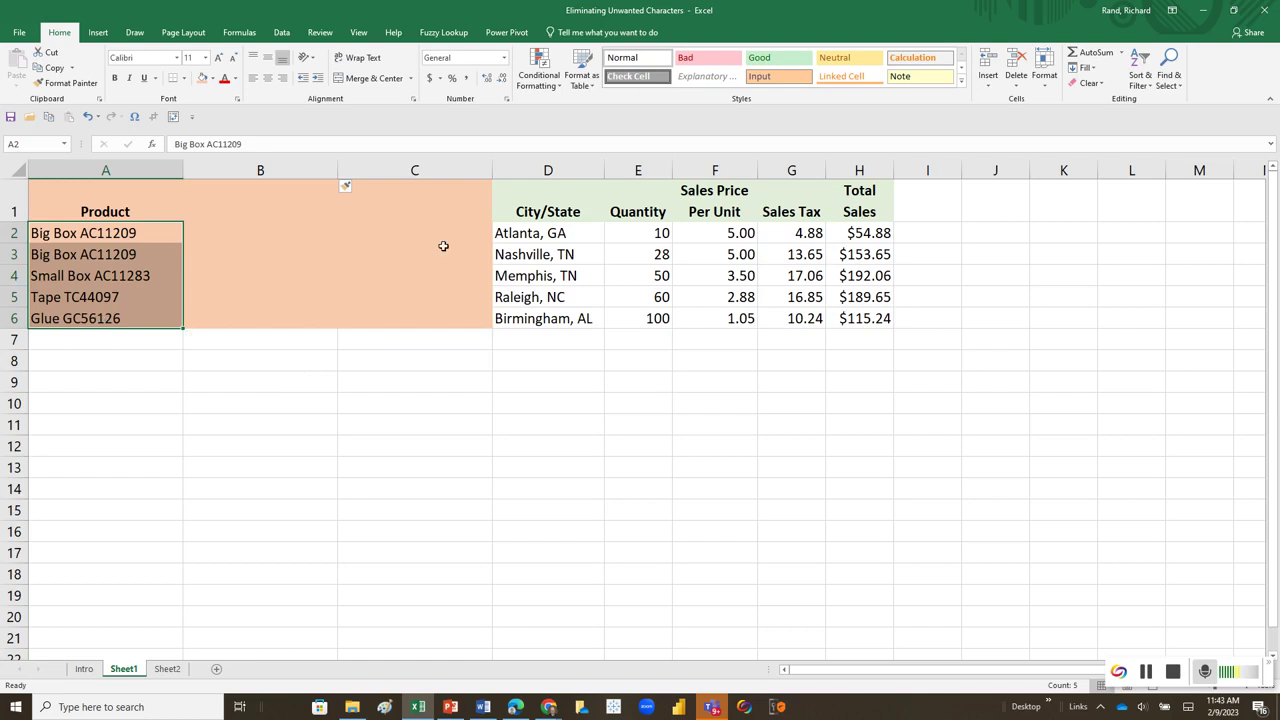
left_click(288, 35)
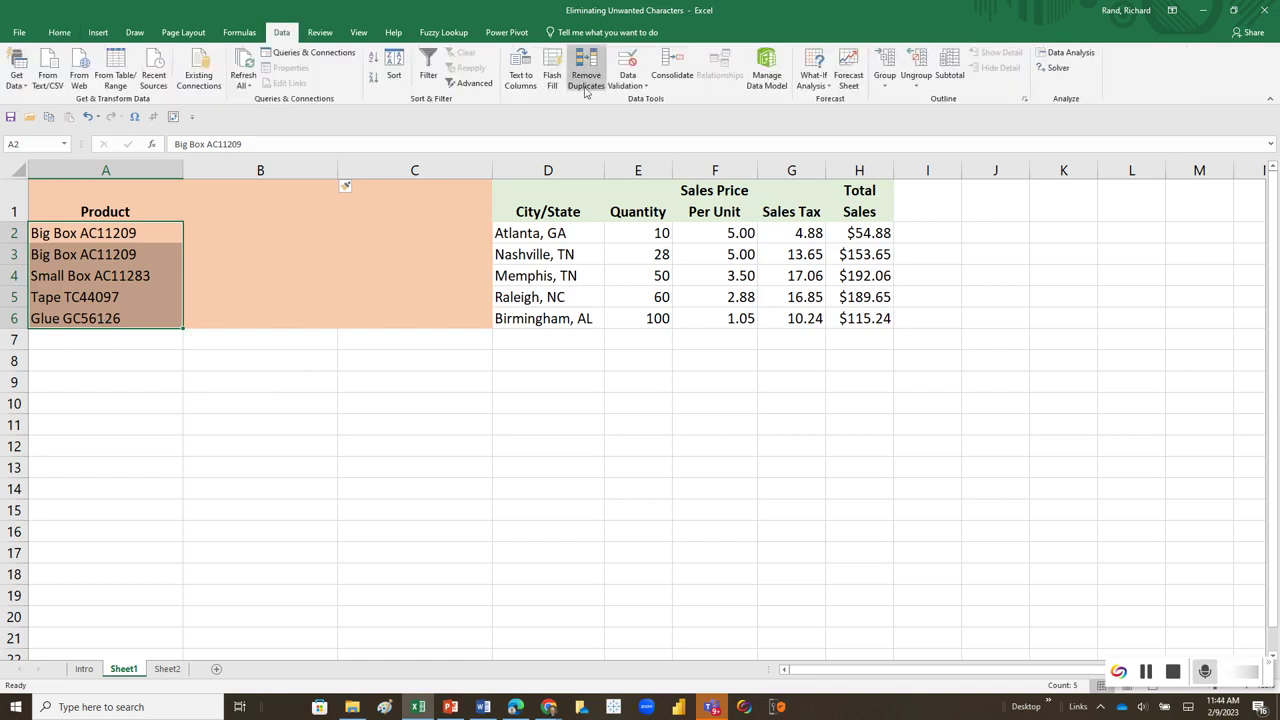
left_click(522, 80)
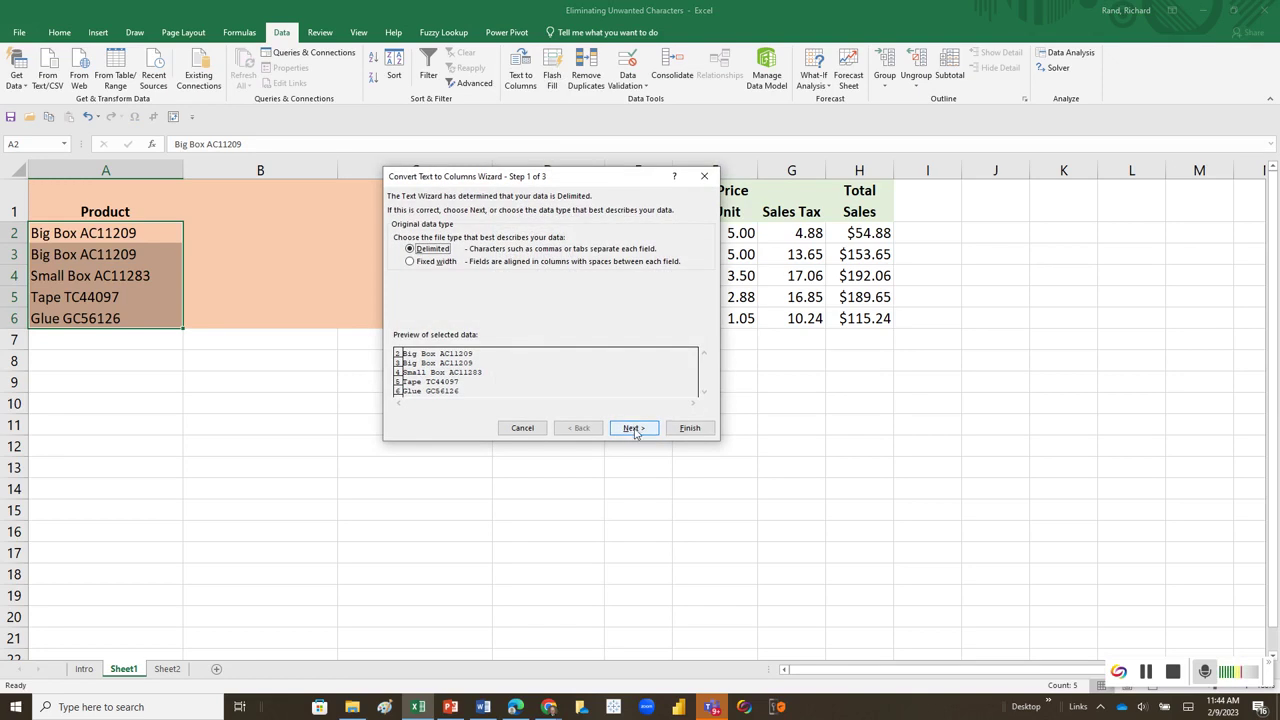
left_click(636, 430)
left_click(398, 234)
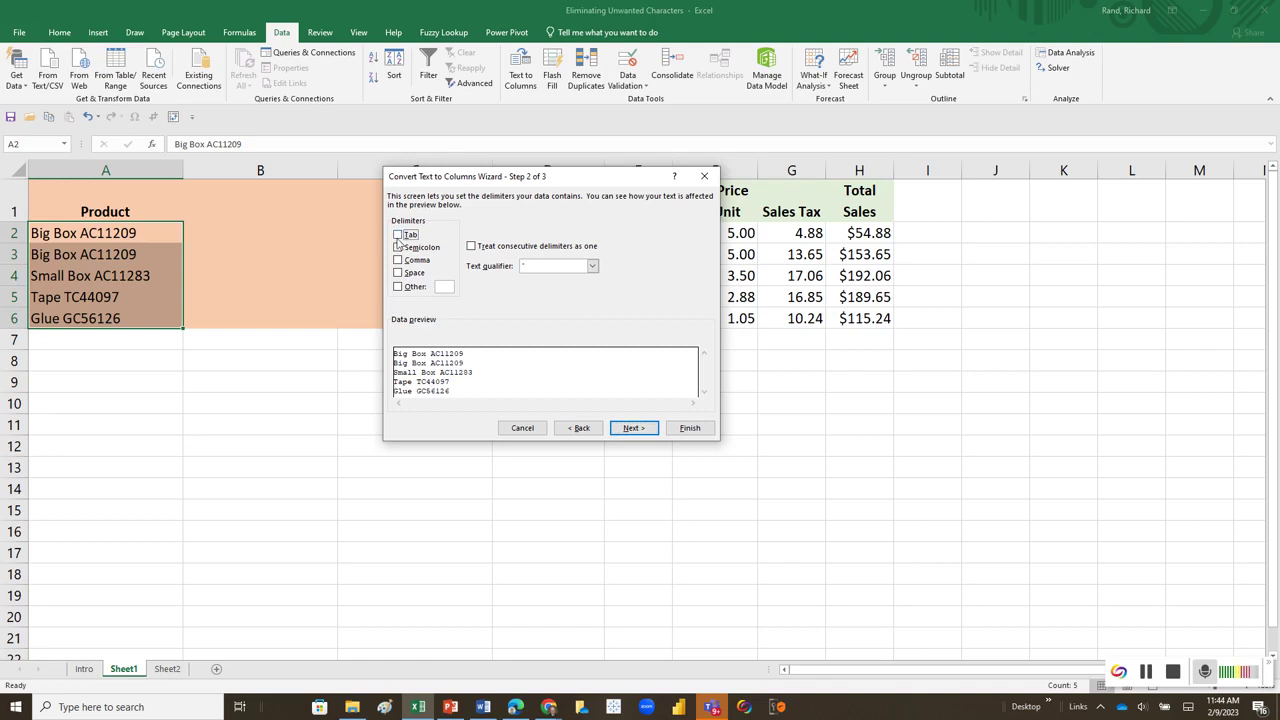
left_click(399, 273)
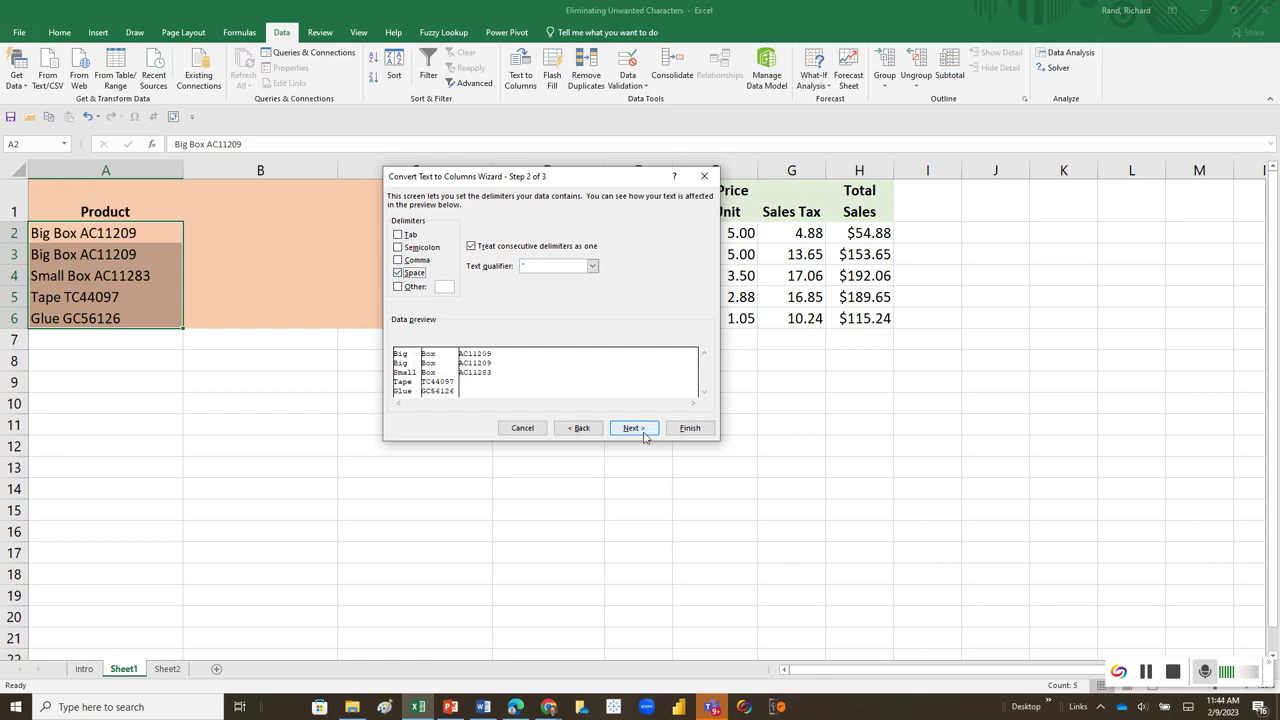
left_click(689, 428)
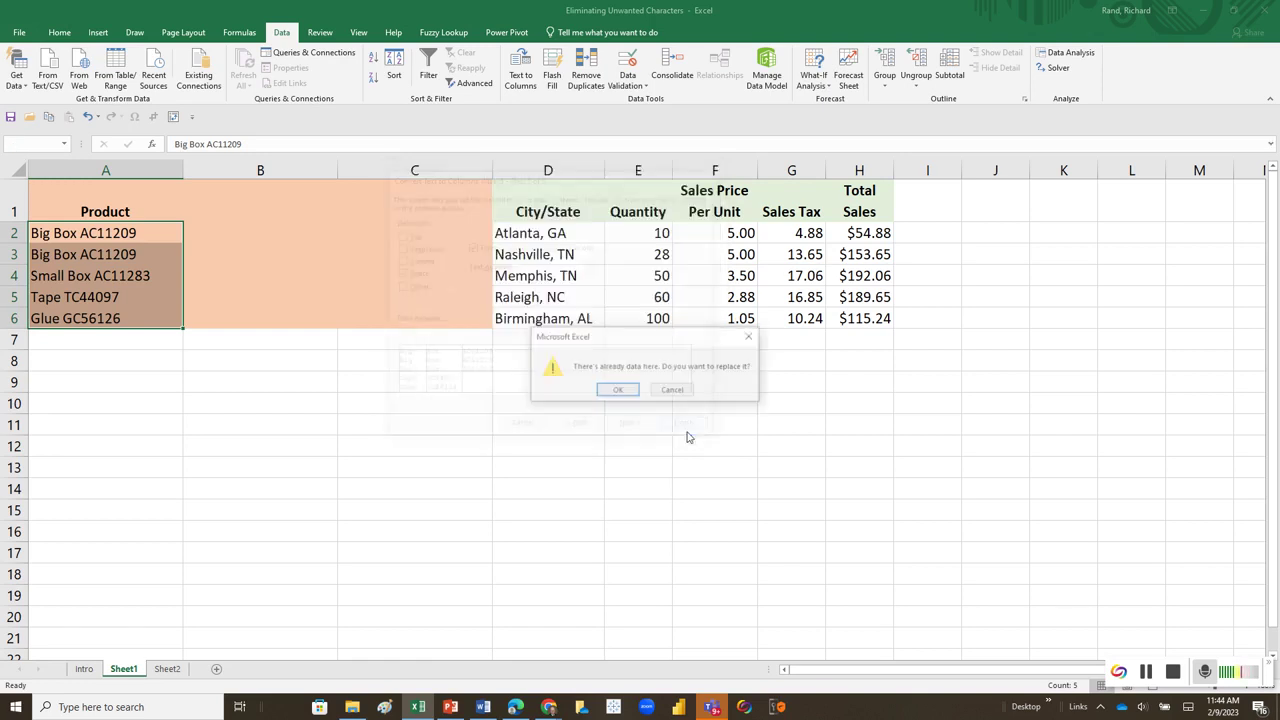
left_click(614, 391)
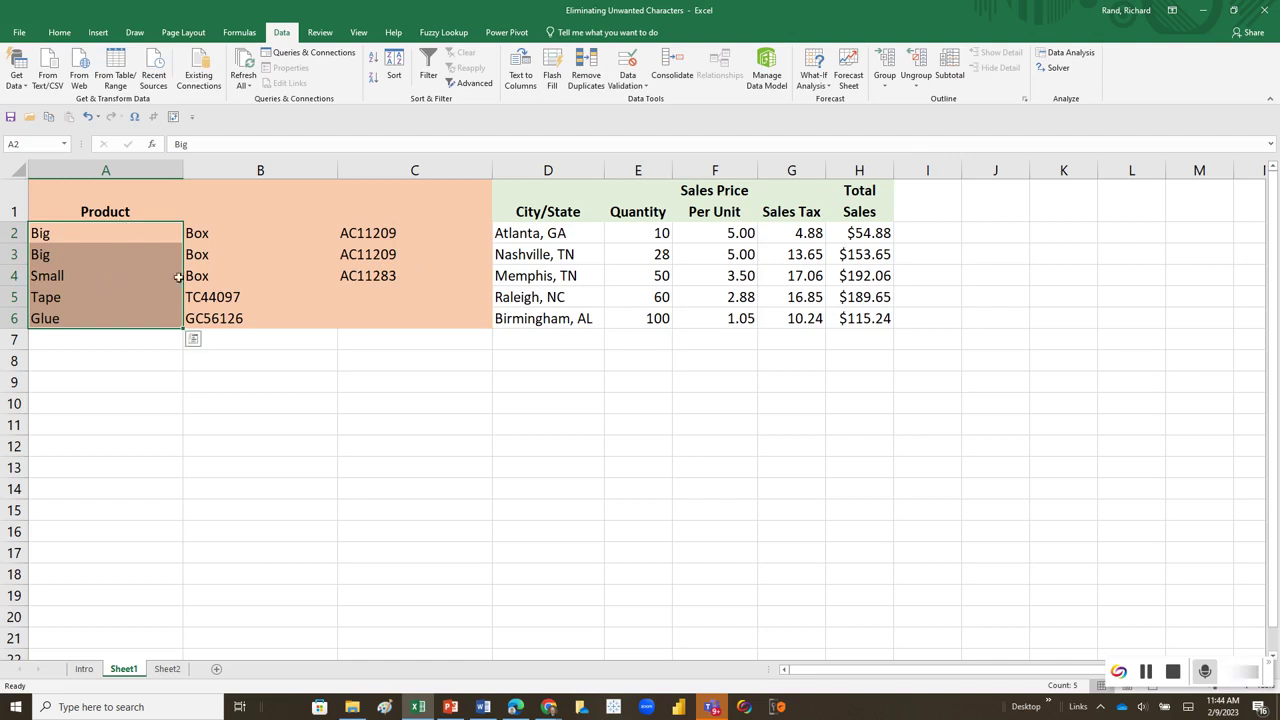
Select the Tape and Glue product codes in B5:B6
left_click(344, 364)
left_click(100, 302)
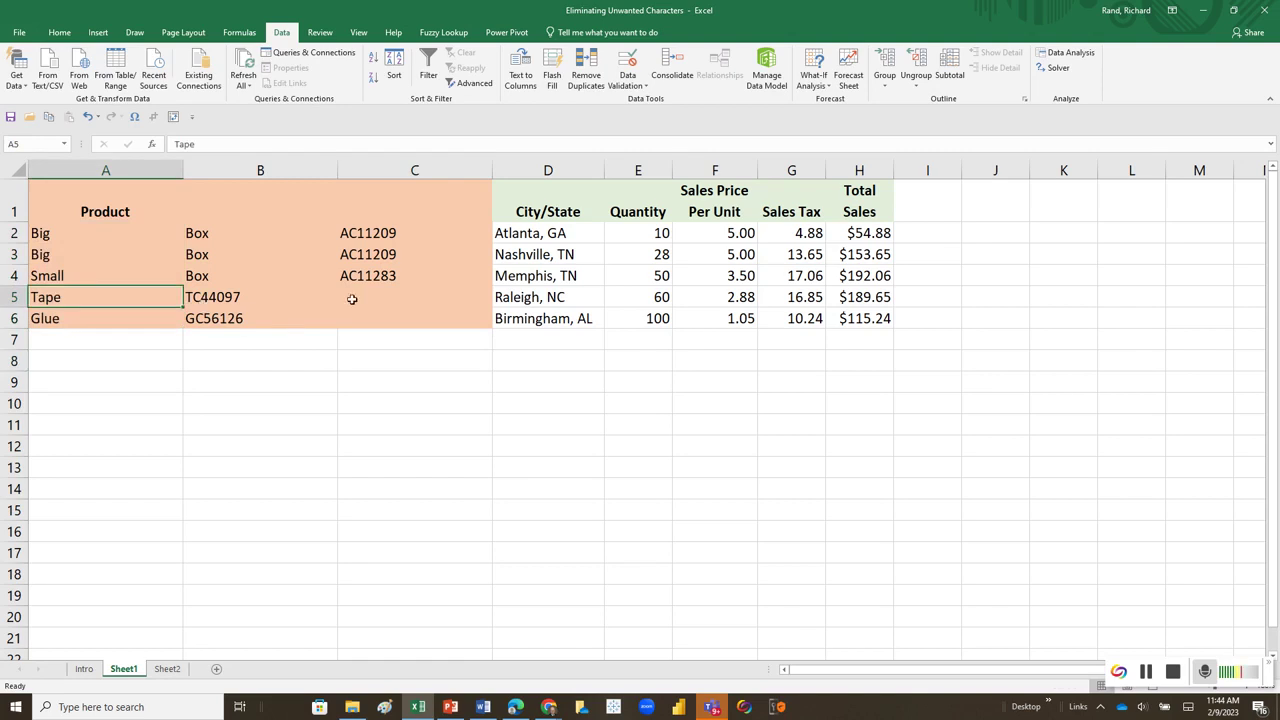
left_click(230, 297)
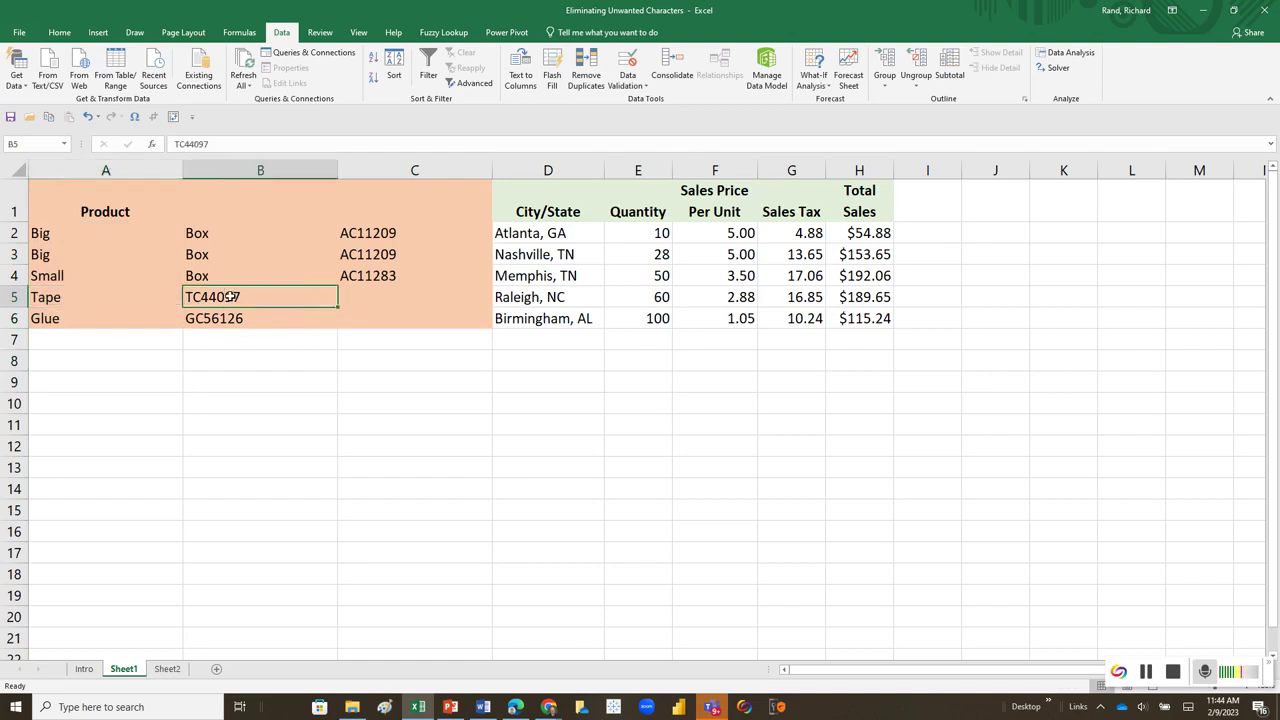
key("shift+Down")
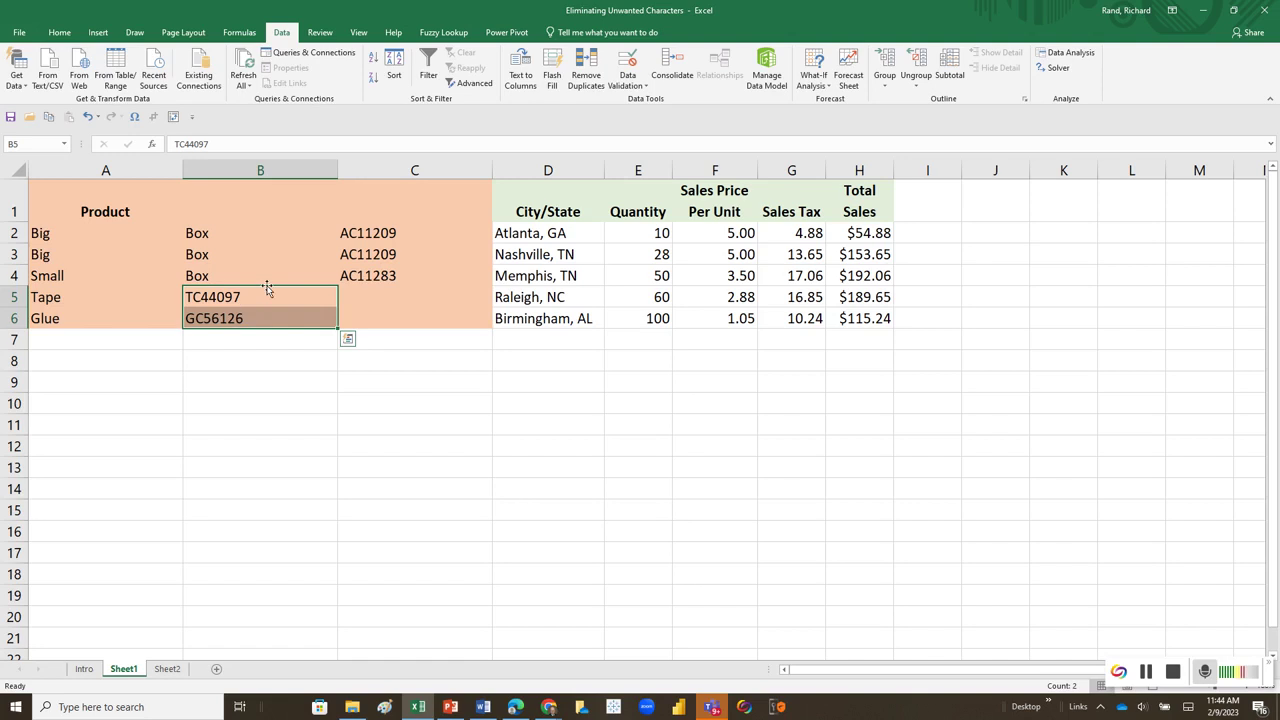